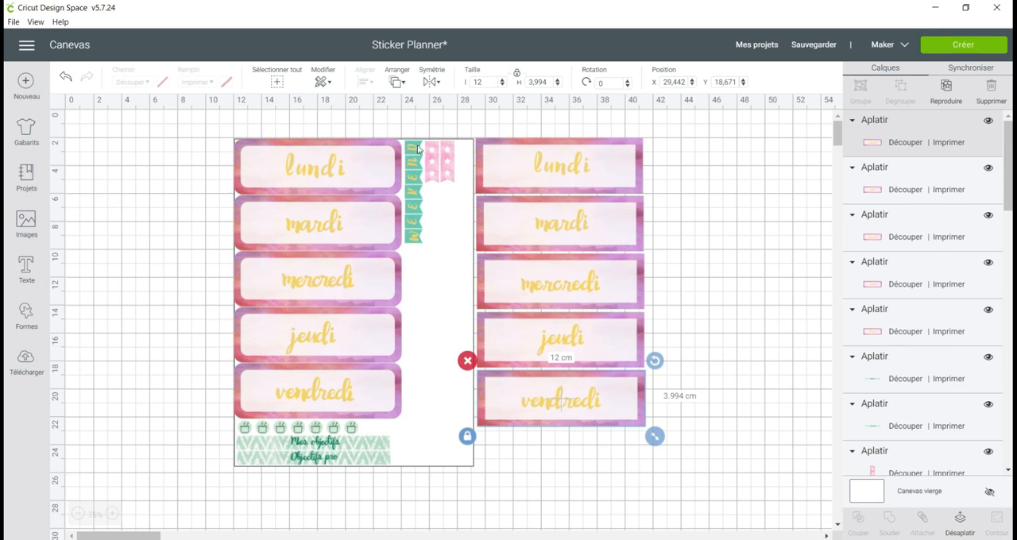
Search the image library for "pennant" and insert the plain light-orange swallowtail banner.
click(723, 315)
scroll(731, 292, down, 1)
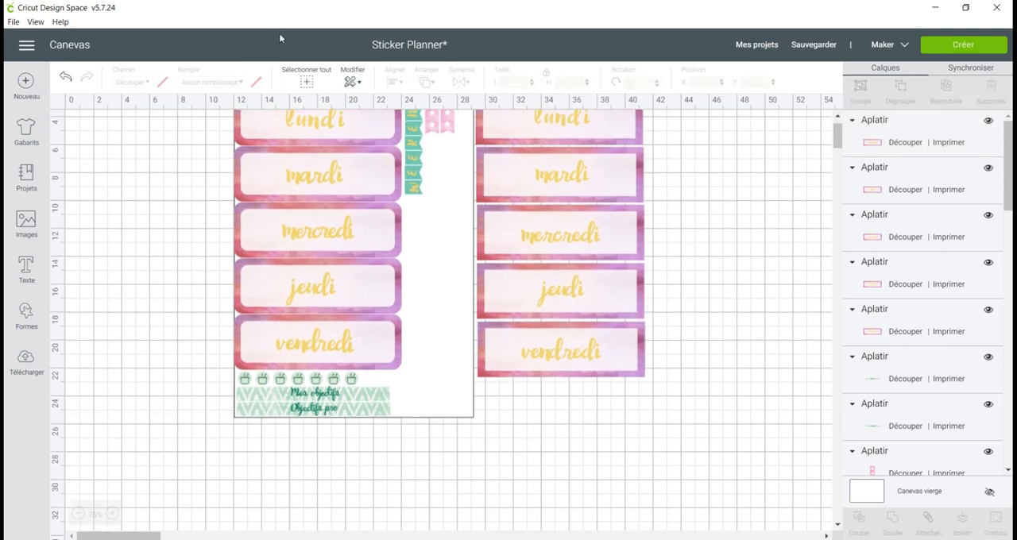
click(26, 225)
click(446, 129)
text(pen)
key(Return)
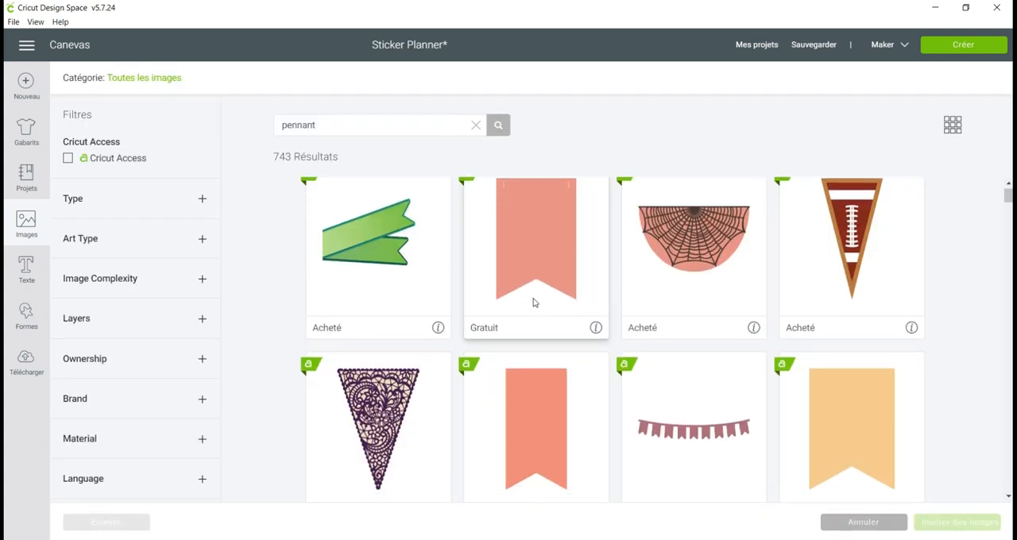
scroll(534, 301, down, 3)
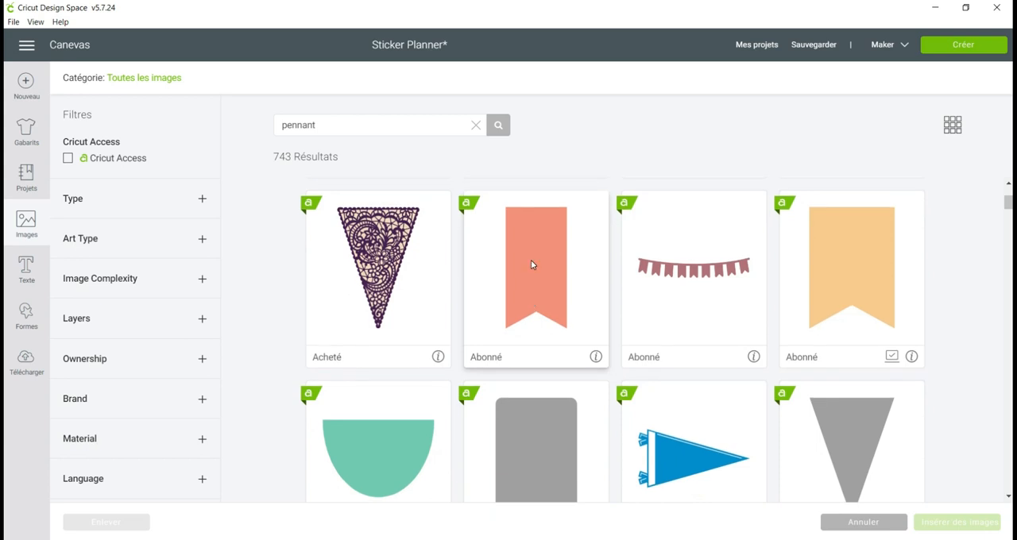
click(873, 297)
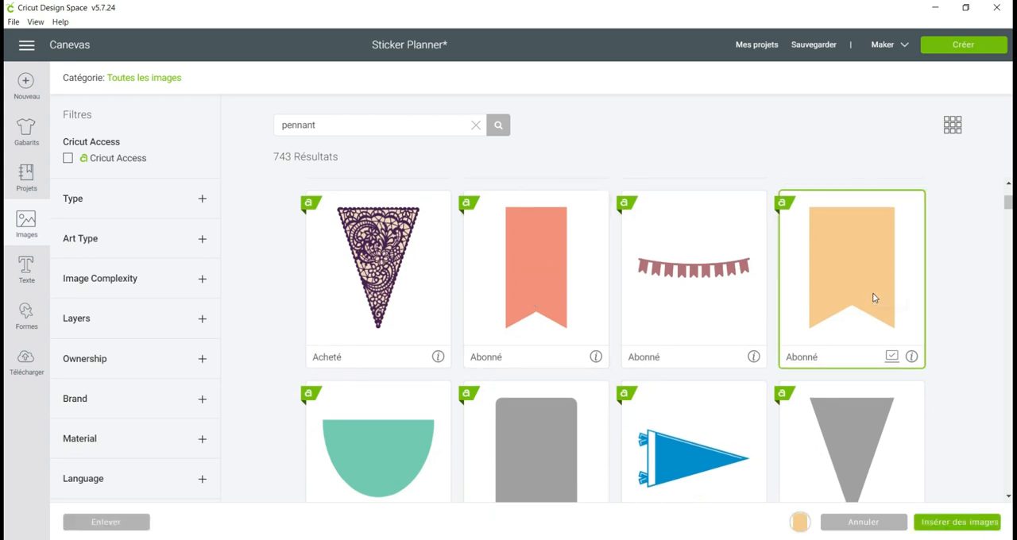
click(960, 523)
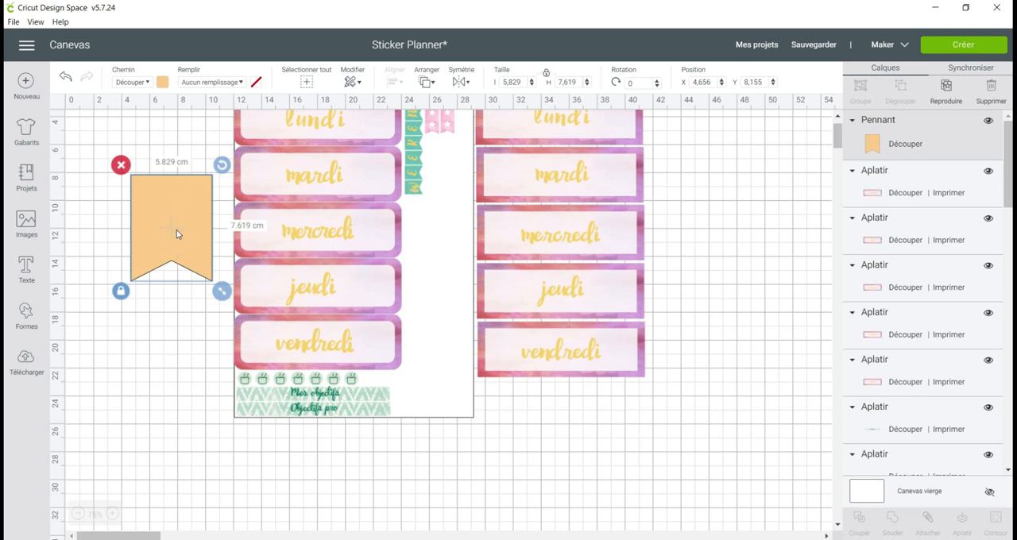
Place the orange pennant below the sticker sheet and set its height to 1.35 cm.
click(412, 188)
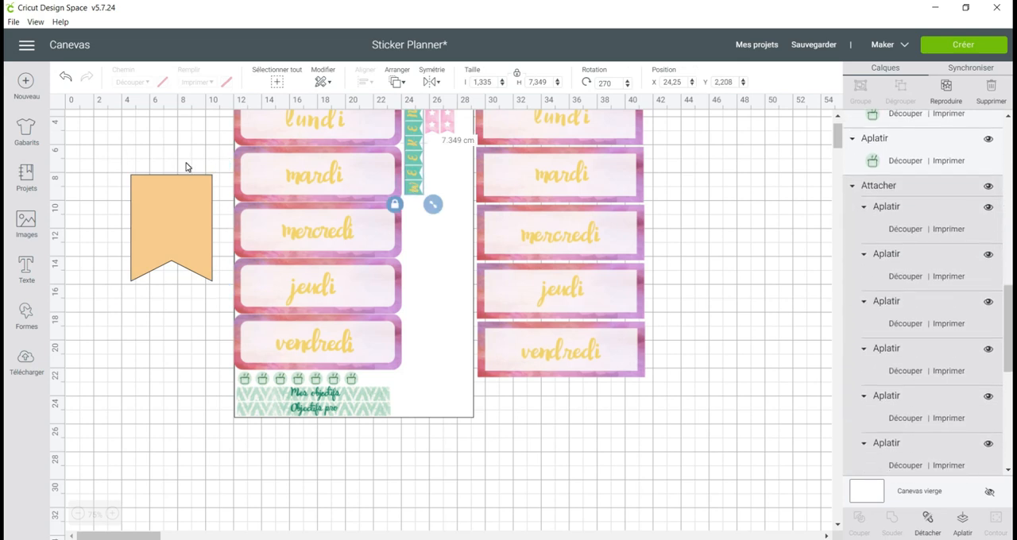
drag(177, 193, 289, 475)
scroll(435, 227, down, 3)
click(564, 82)
text(1.35)
key(Return)
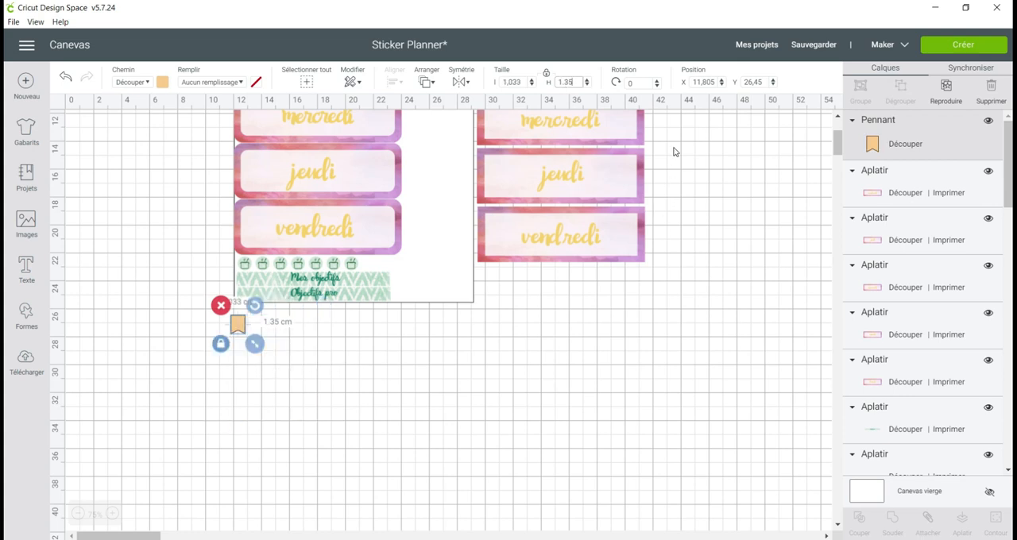
Duplicate the small pennant six times to make one for each letter of WEEKEND.
click(947, 87)
click(947, 89)
click(947, 89)
click(948, 89)
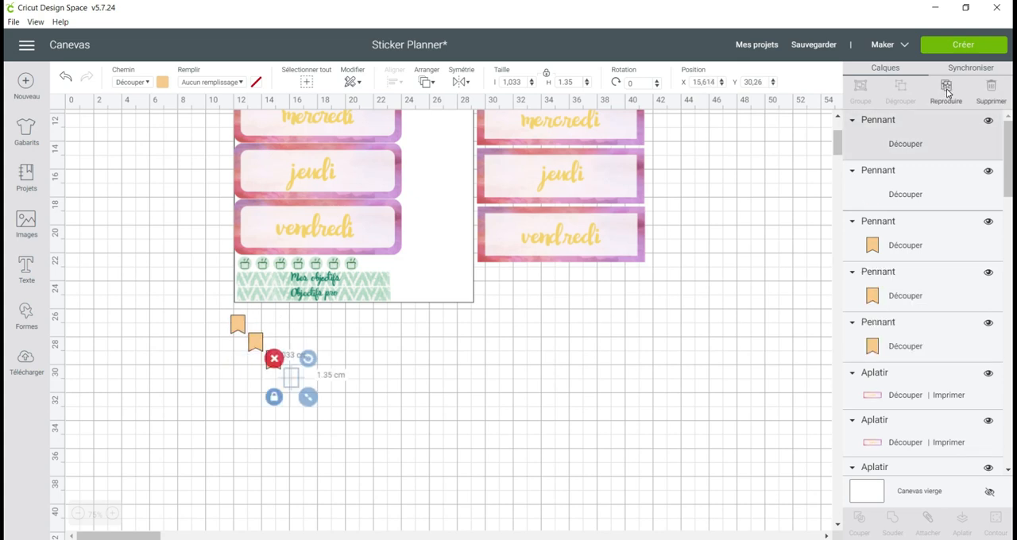
click(948, 92)
click(948, 92)
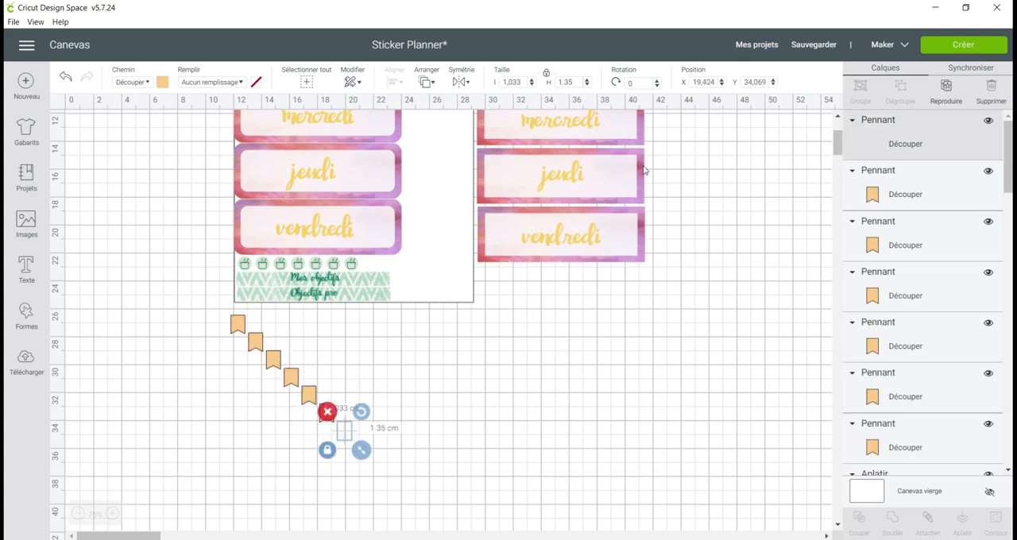
Align all seven pennants to their top edge and place the row just beneath the sticker sheet.
drag(209, 311, 369, 475)
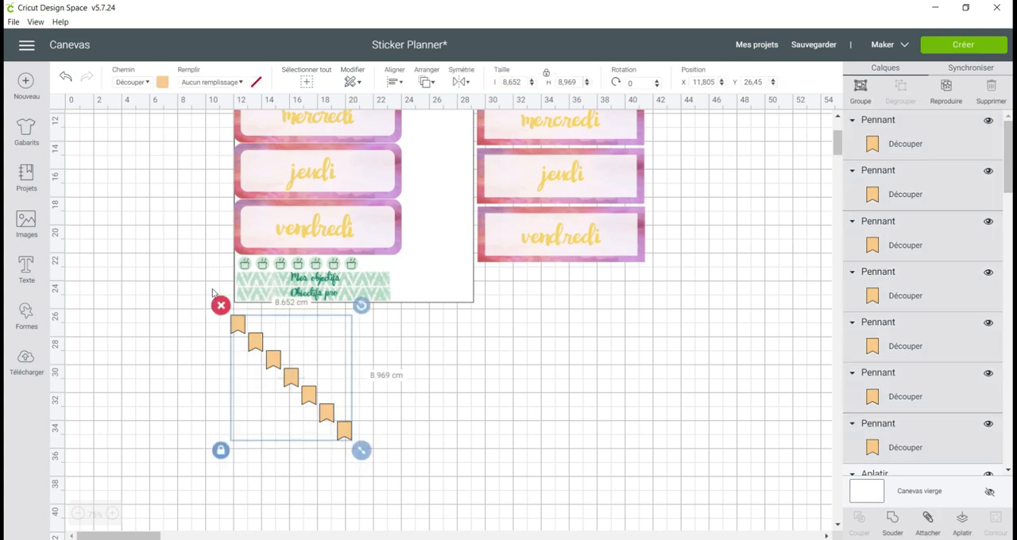
click(399, 375)
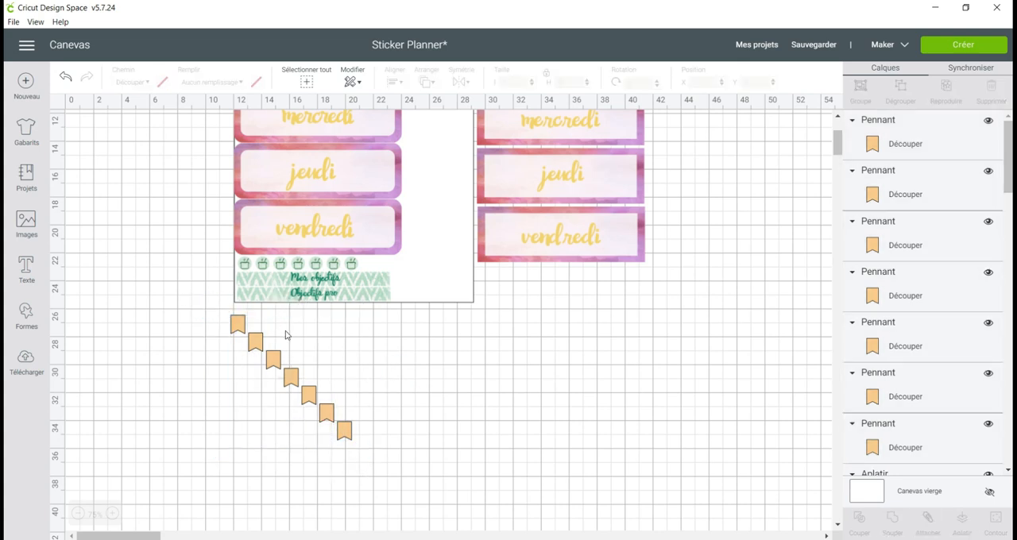
drag(211, 311, 368, 460)
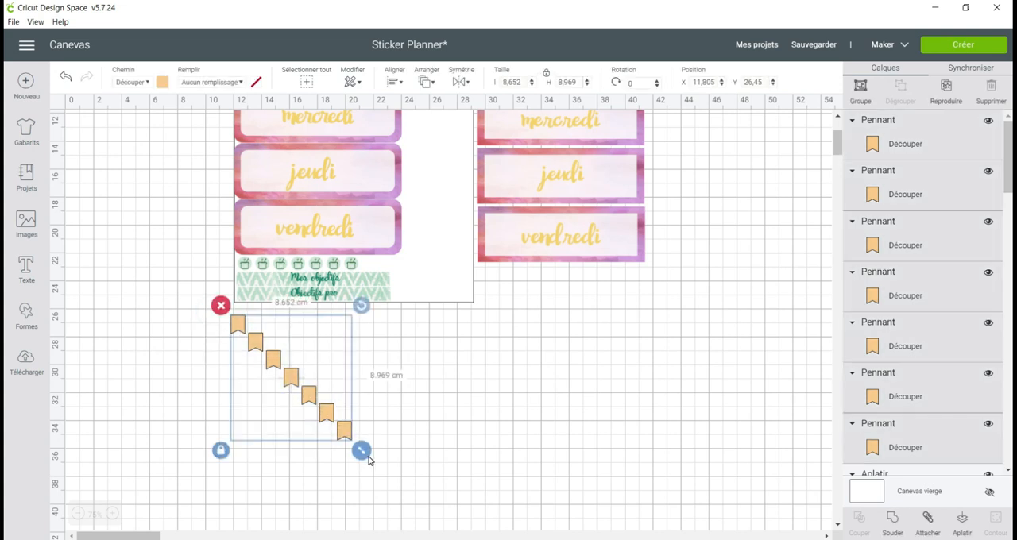
click(396, 82)
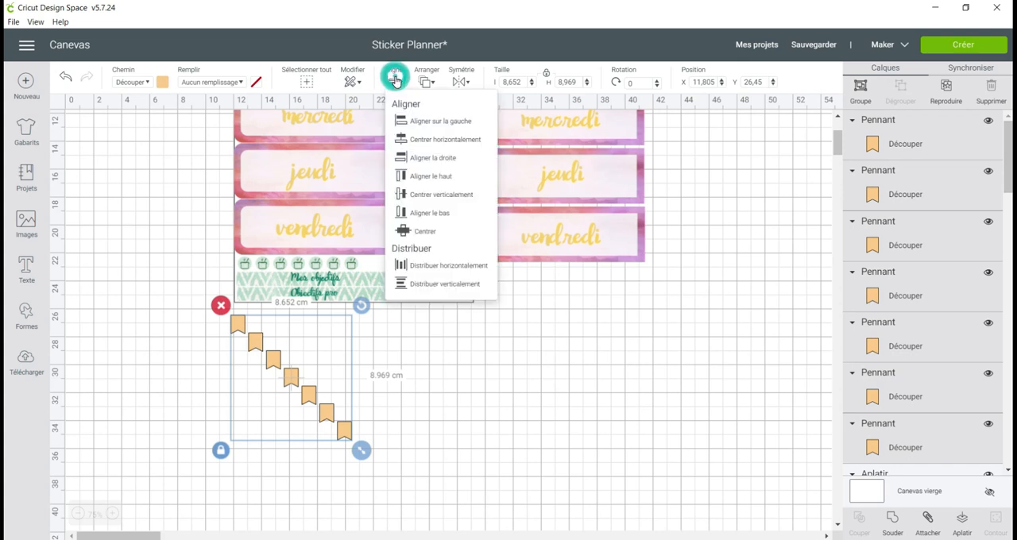
click(464, 180)
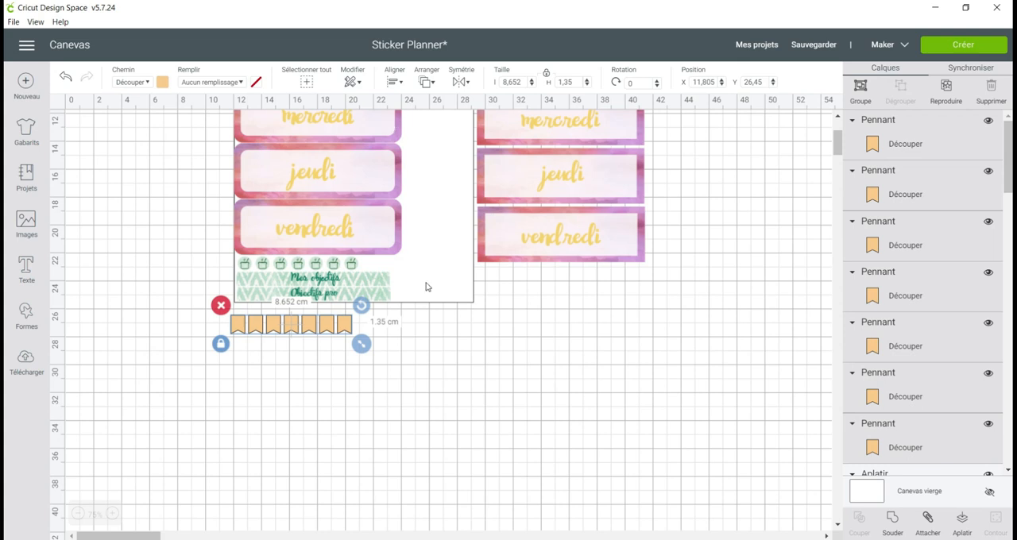
drag(351, 328, 384, 326)
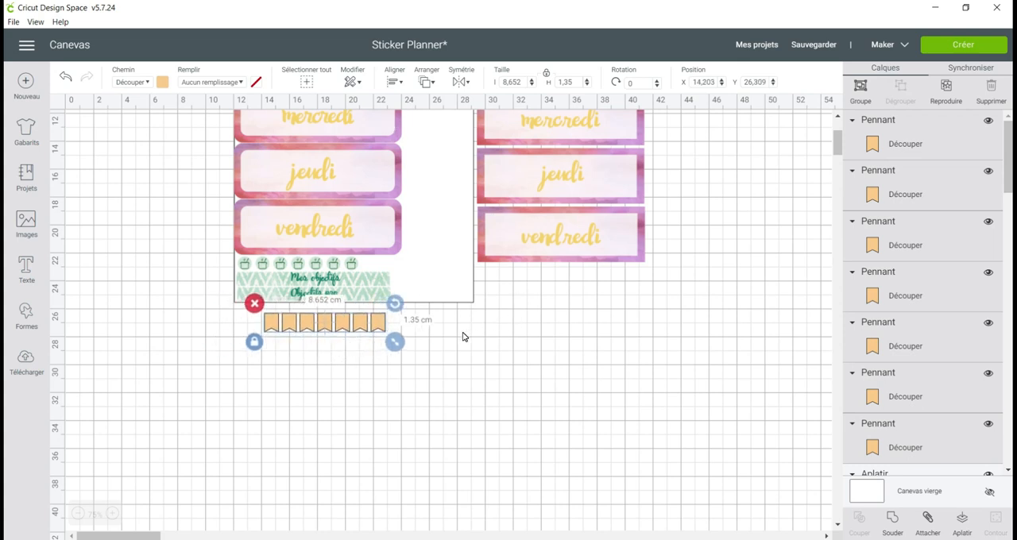
Set the fill of the seven pennants to Imprimer with the print type Modèle.
scroll(455, 337, up, 5)
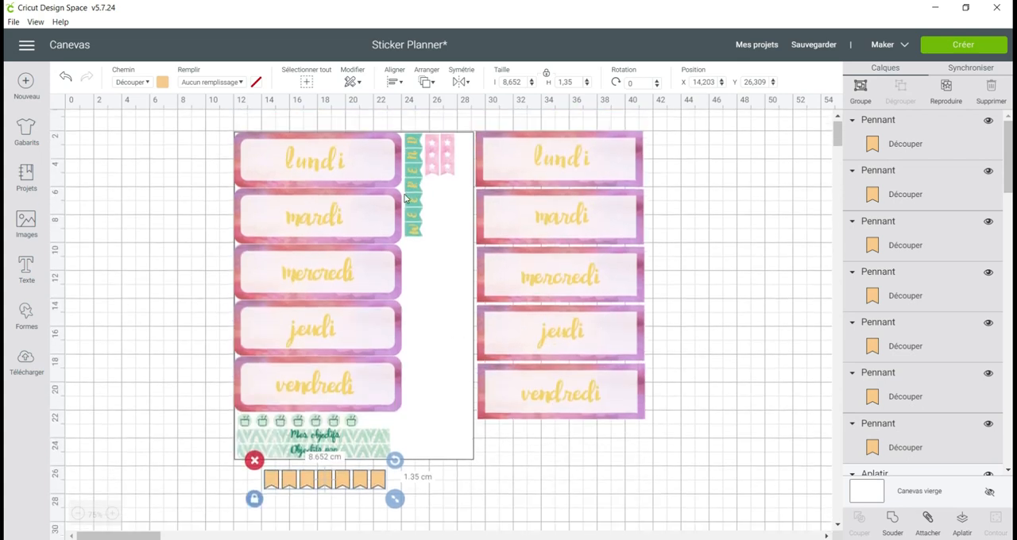
scroll(289, 330, down, 5)
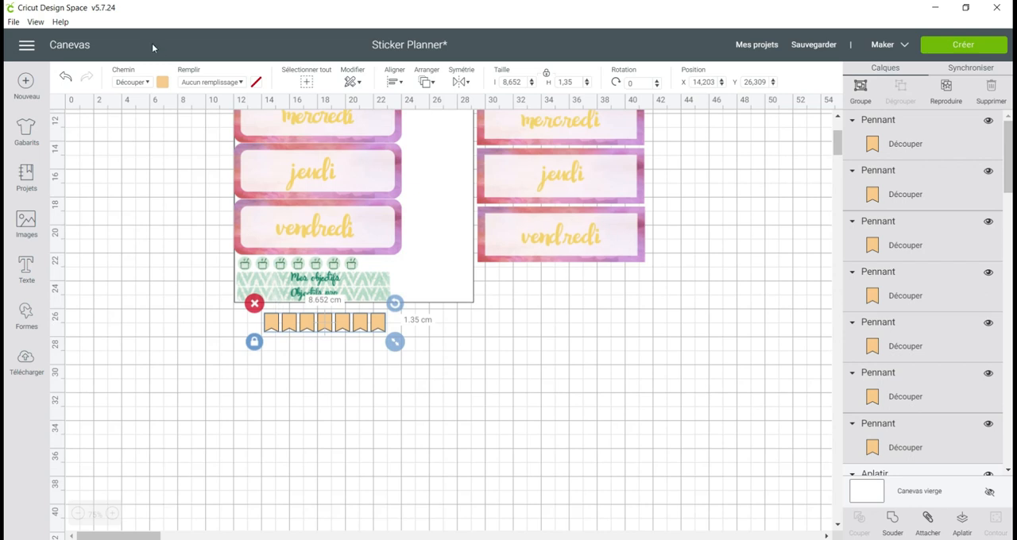
click(198, 83)
click(213, 118)
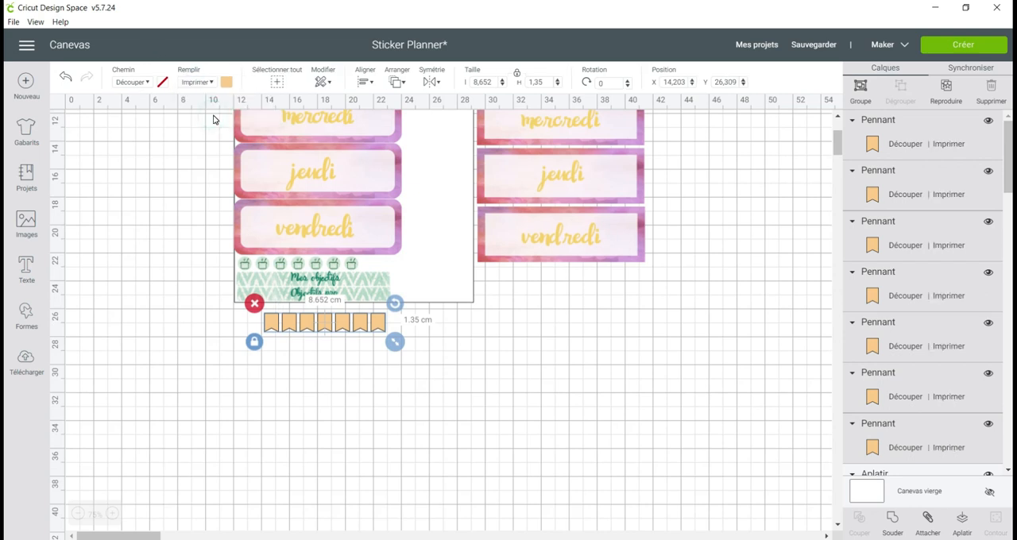
click(227, 83)
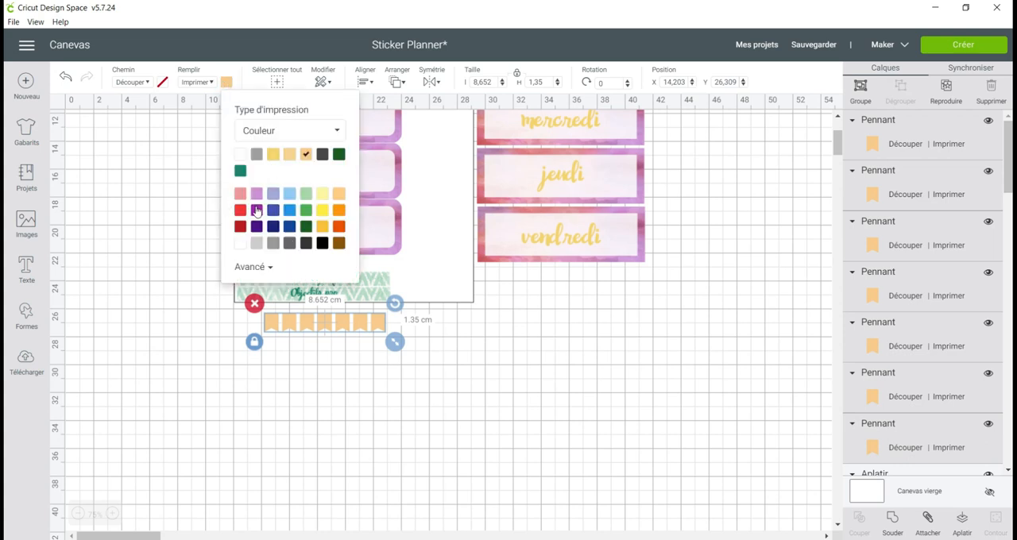
click(321, 130)
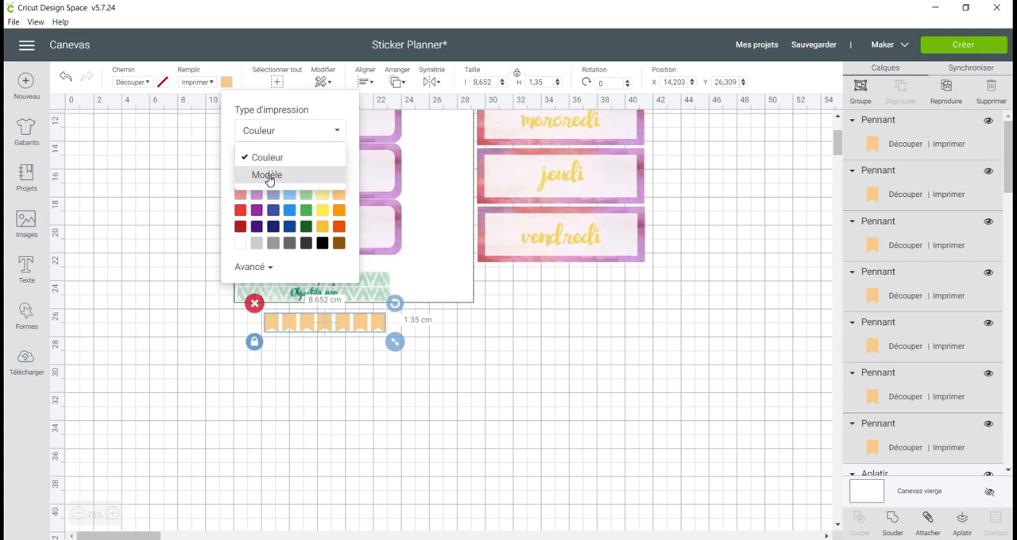
click(269, 177)
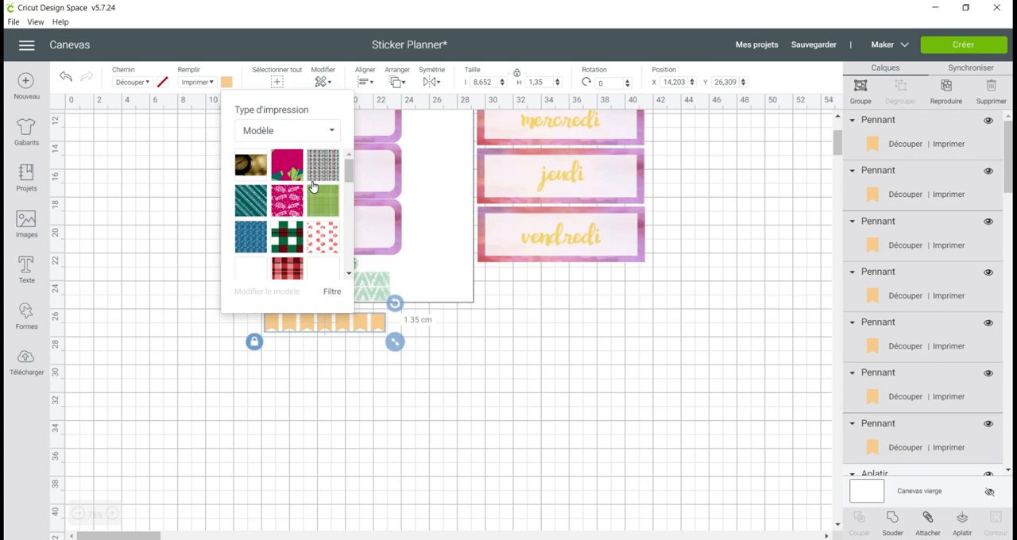
Fill the pennants with the teal bubble pattern.
scroll(313, 185, down, 8)
scroll(313, 185, down, 8)
scroll(312, 185, up, 6)
scroll(313, 187, down, 8)
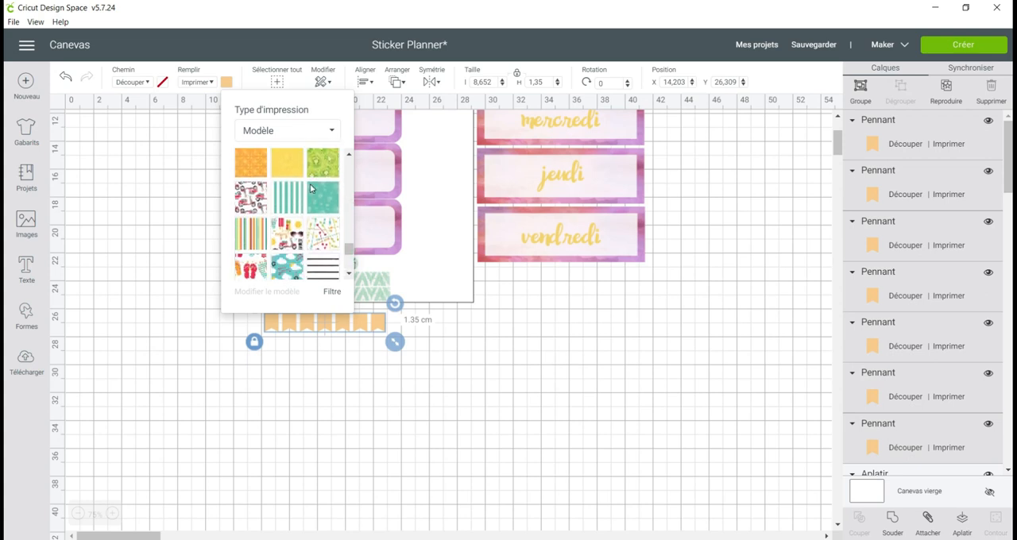
scroll(326, 202, down, 3)
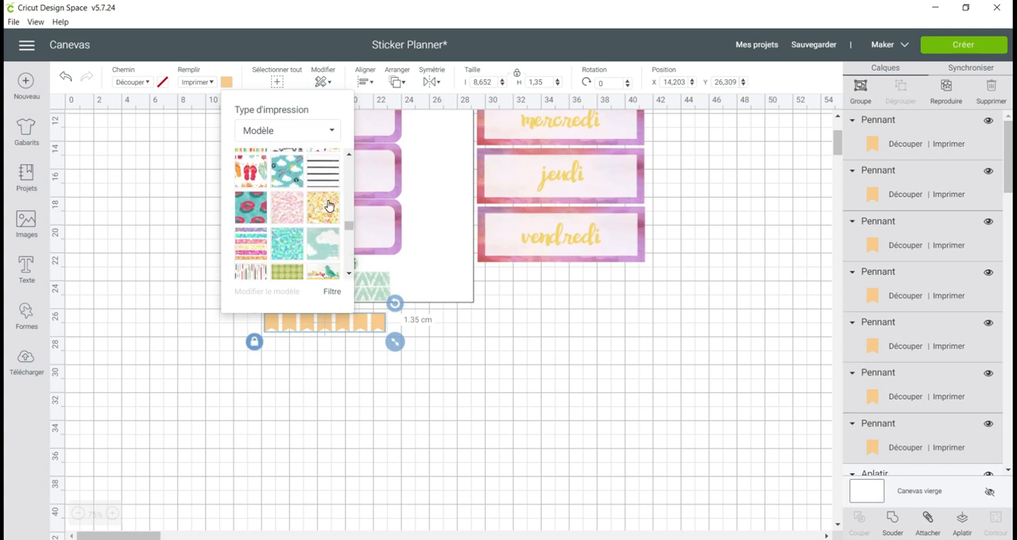
scroll(328, 205, up, 2)
click(323, 183)
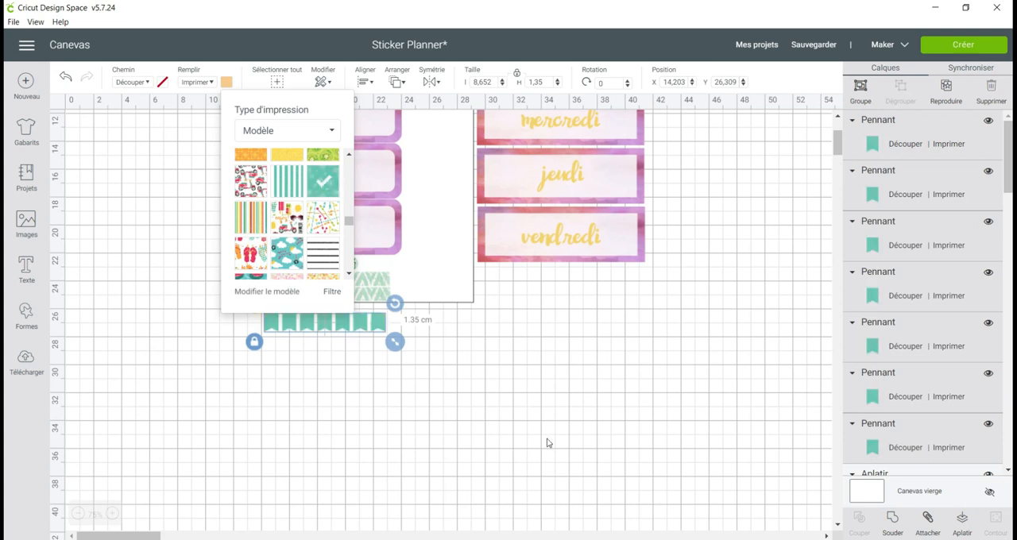
Edit the pennants' pattern and set its scale to 400.
click(259, 293)
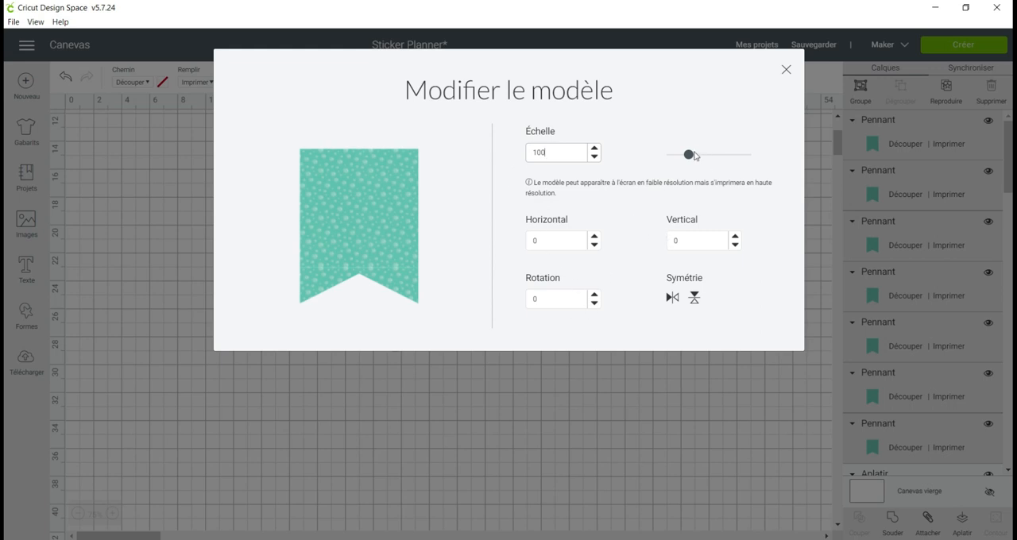
drag(689, 154, 747, 164)
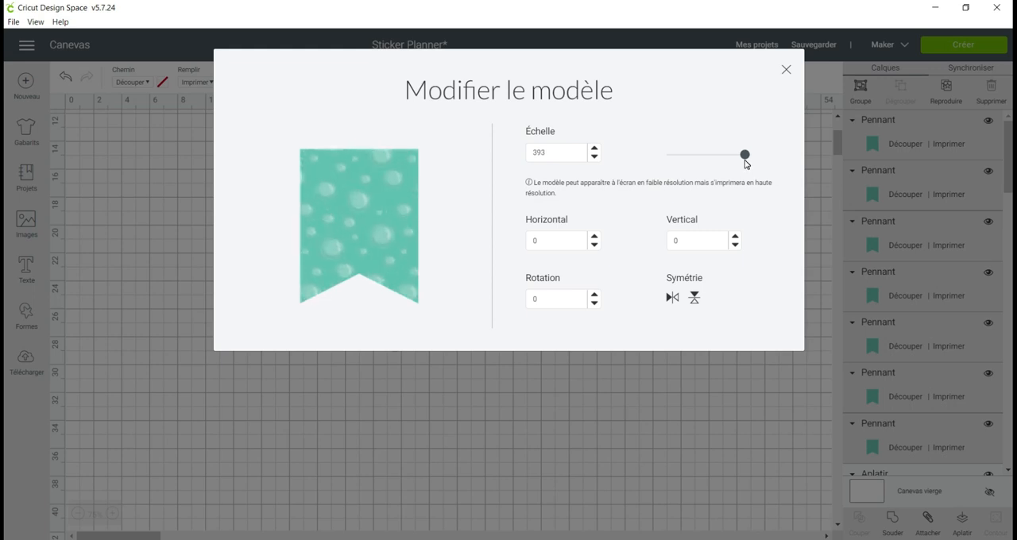
drag(746, 156, 756, 157)
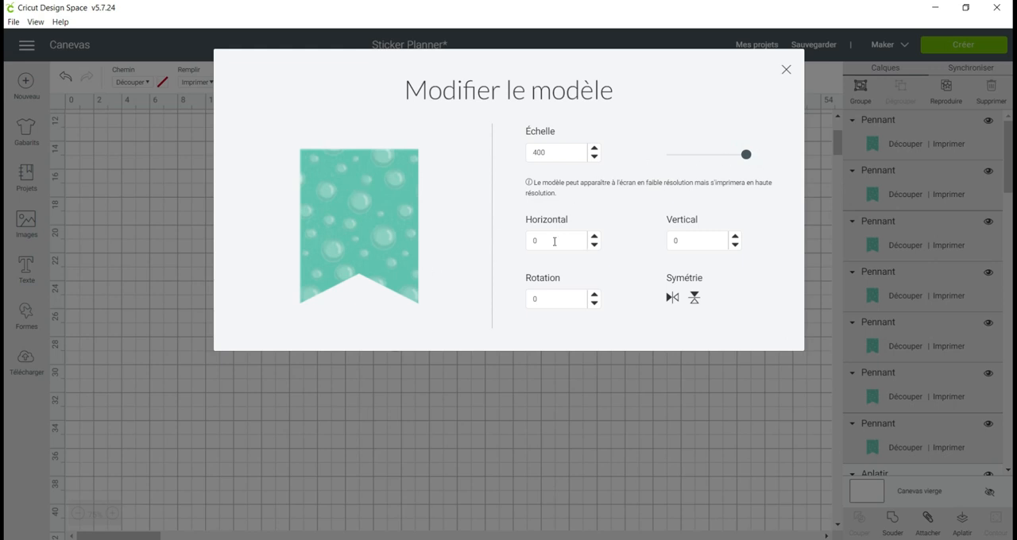
Try shifting the pattern horizontally, reset its Horizontal offset to 0 and close the pattern settings.
click(594, 245)
click(594, 245)
click(595, 245)
click(594, 244)
drag(541, 241, 499, 238)
text(0)
key(Tab)
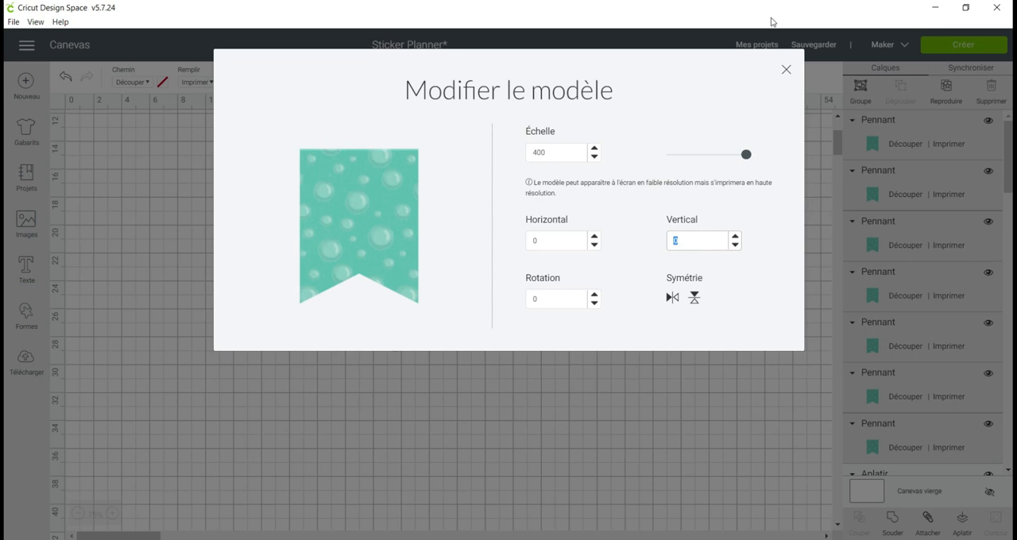
click(787, 72)
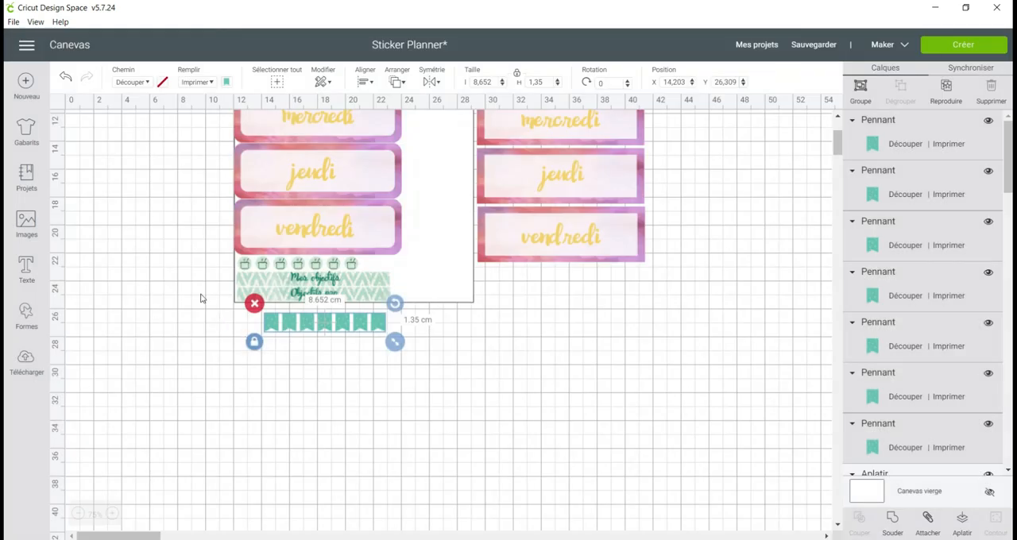
Add the text "WEEKEND" and place it over the row of teal pennants.
click(26, 271)
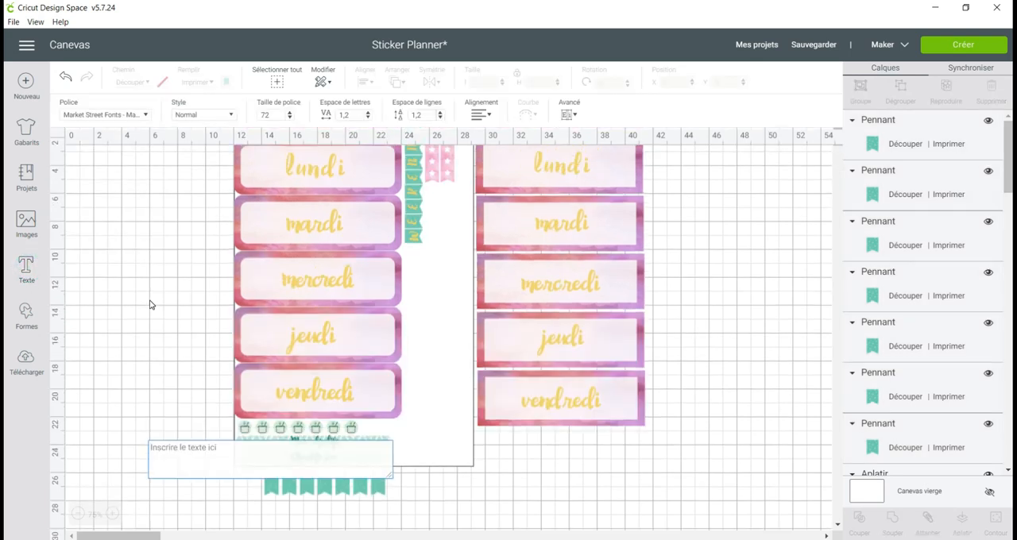
text(WEEKEND)
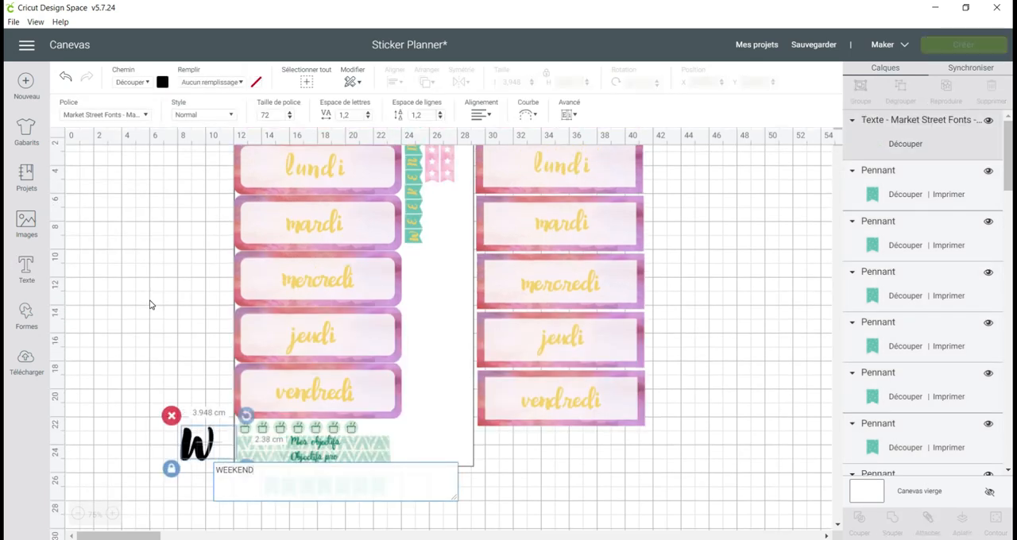
scroll(162, 357, down, 2)
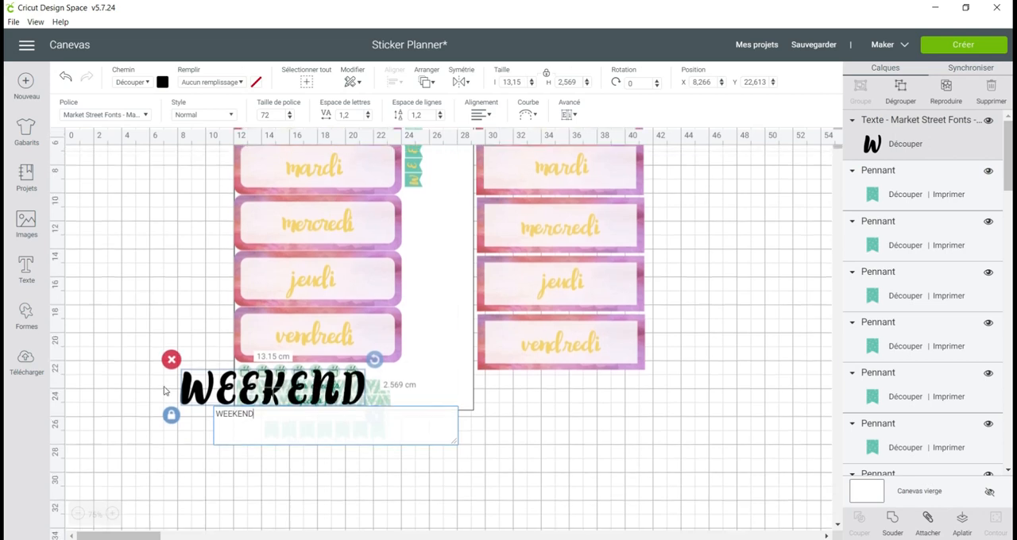
click(130, 409)
drag(225, 413, 296, 457)
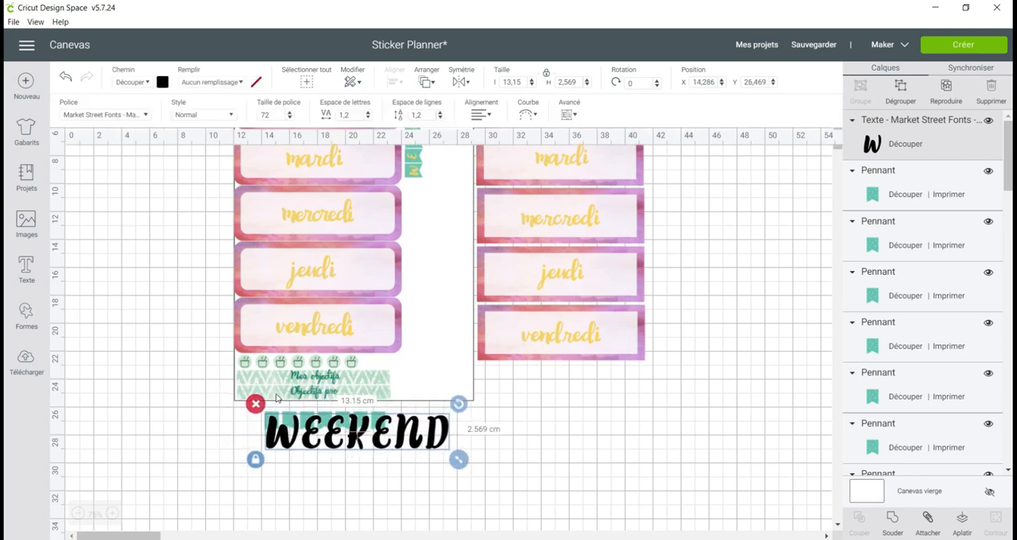
click(113, 515)
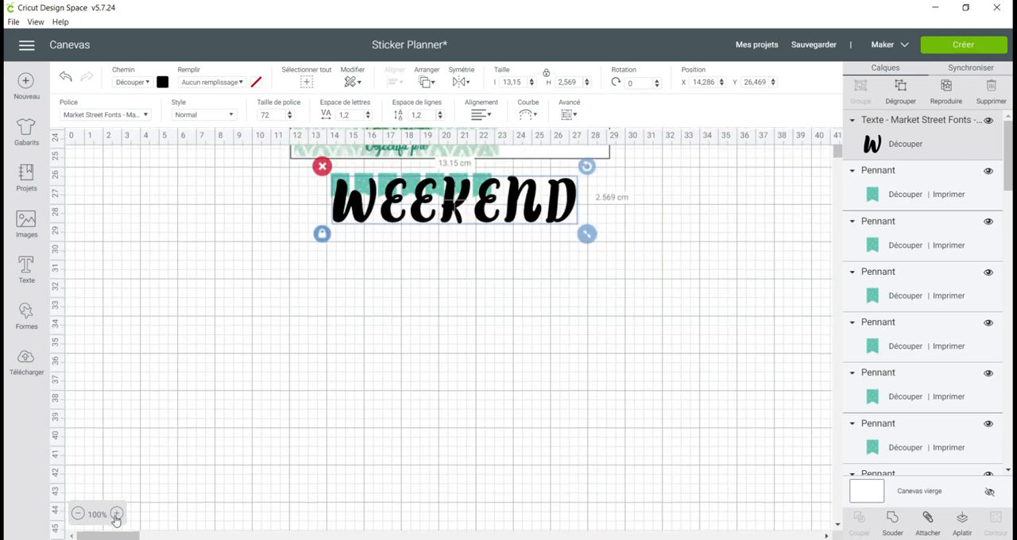
click(113, 515)
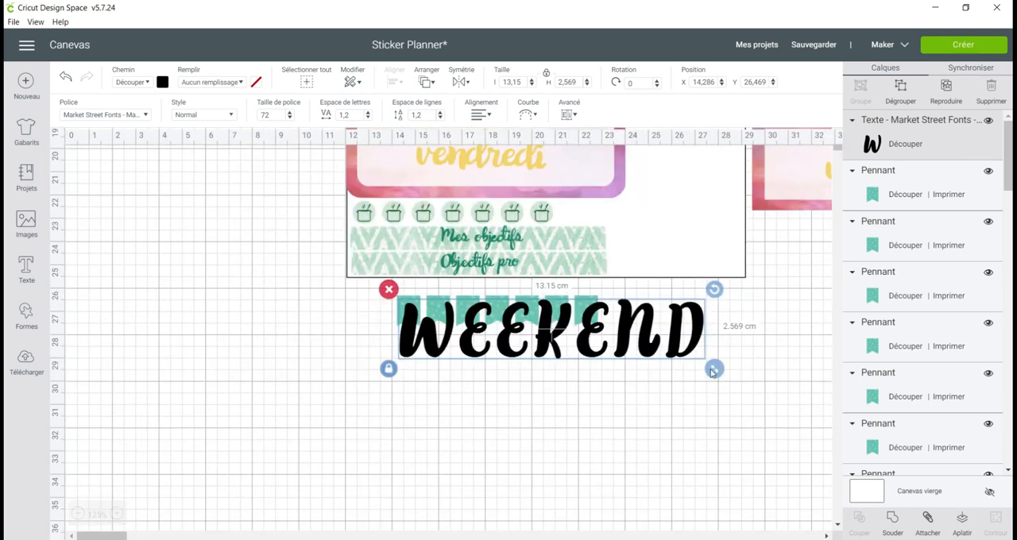
Shrink the WEEKEND text to about 4.43 × 0.87 cm over the pennants and set its fill to print in light orange.
drag(714, 368, 513, 315)
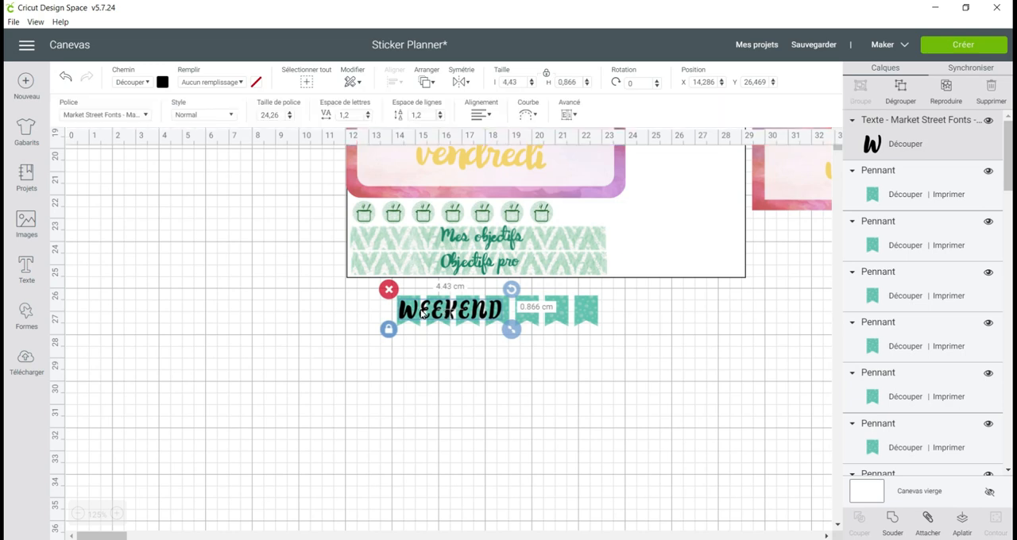
drag(411, 317, 412, 317)
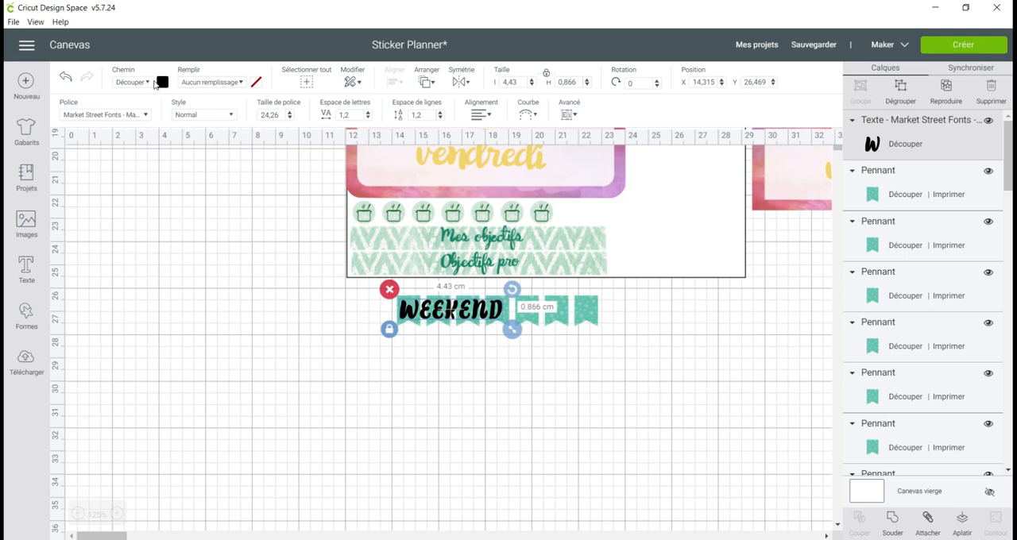
click(195, 82)
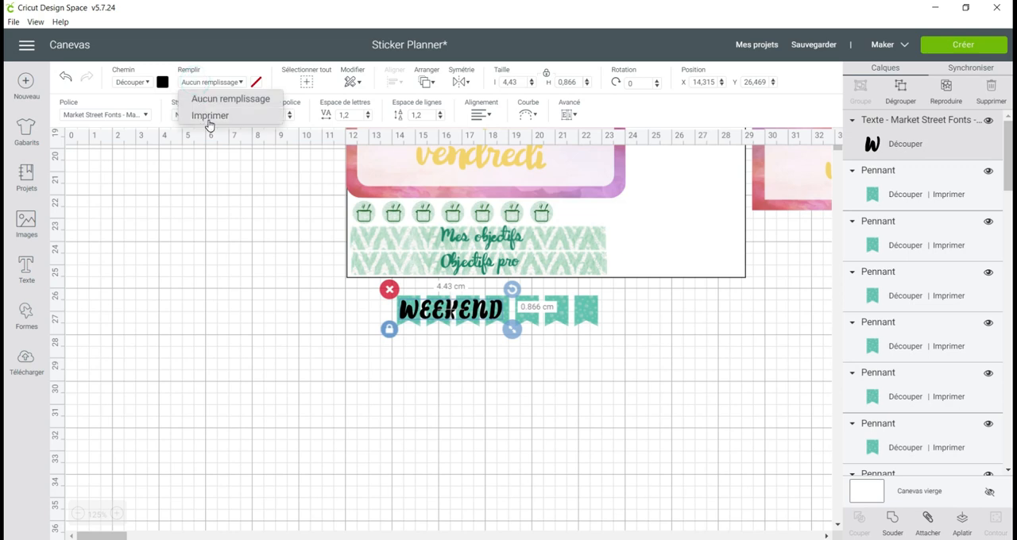
click(211, 117)
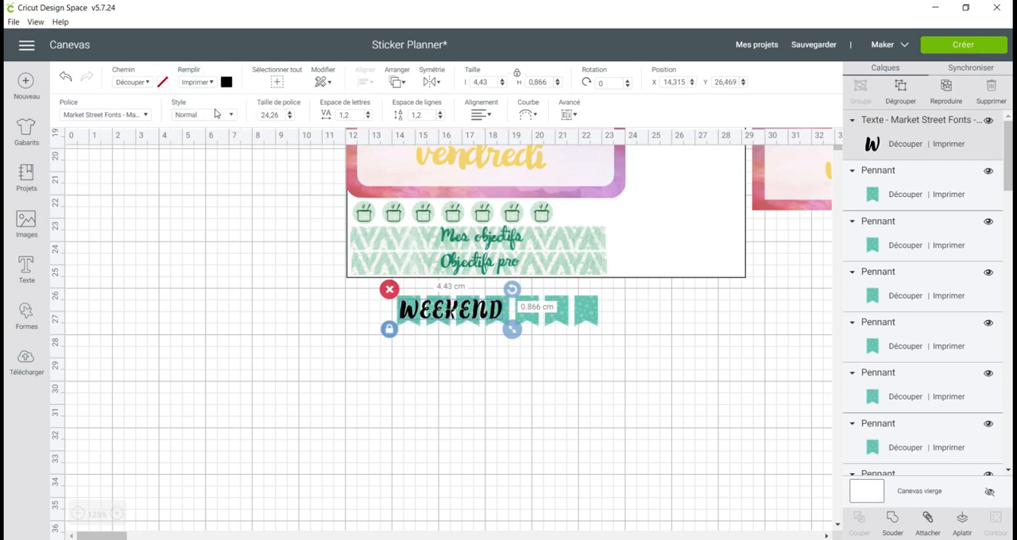
click(228, 82)
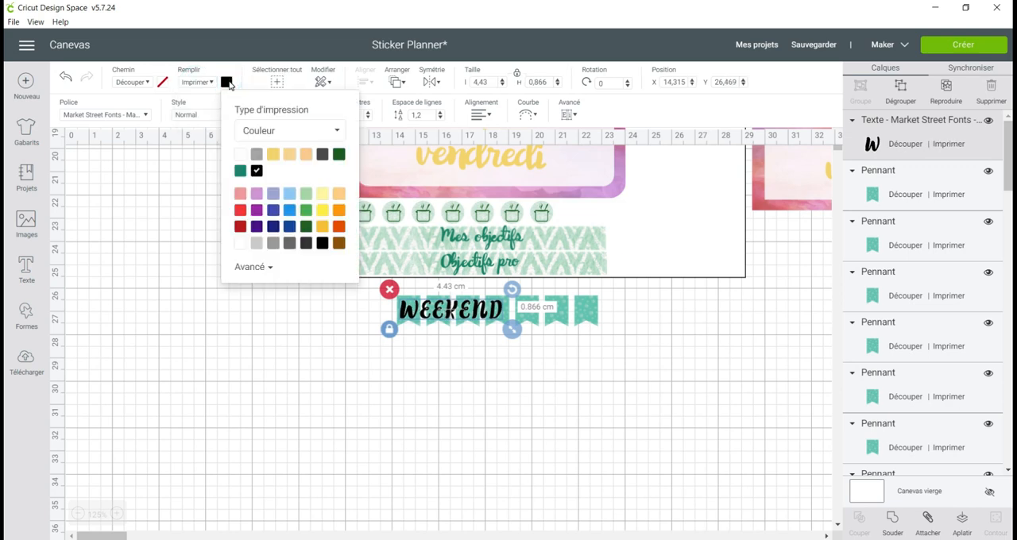
click(274, 154)
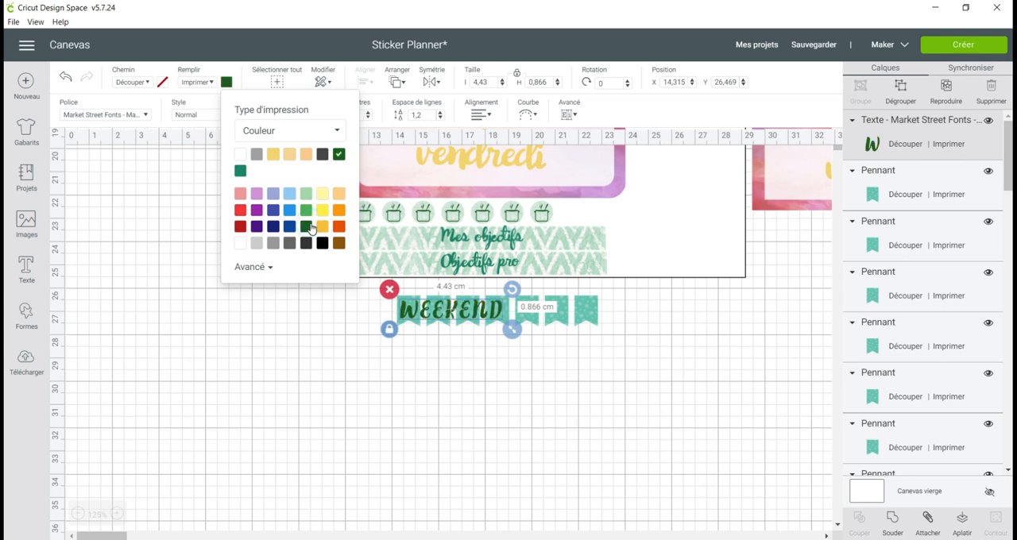
click(305, 156)
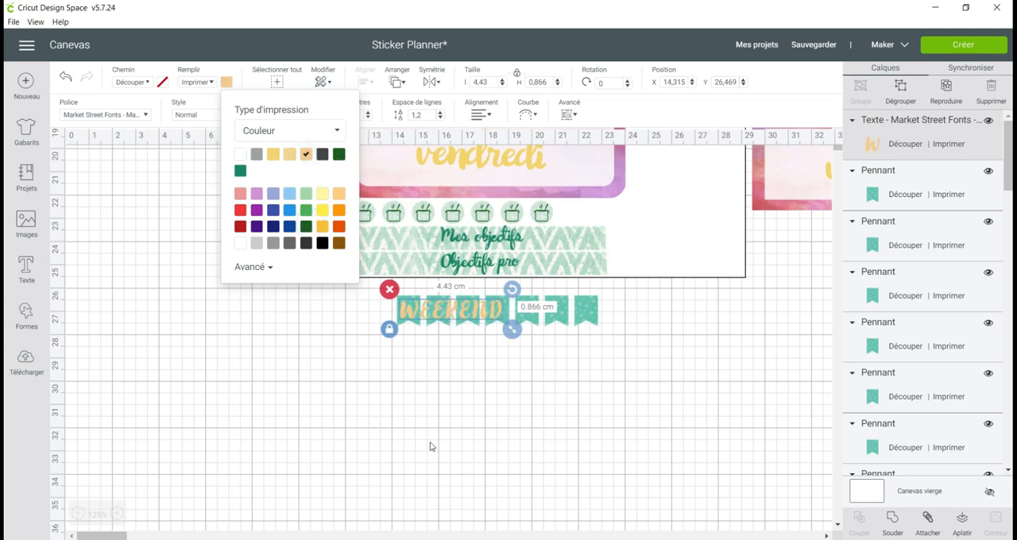
click(422, 388)
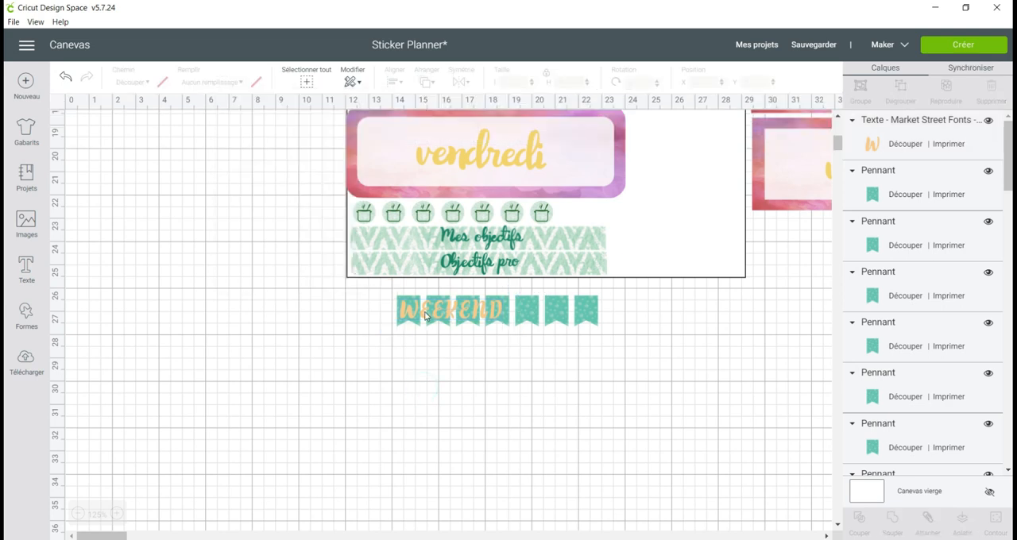
Ungroup the WEEKEND text into individual letters.
click(424, 317)
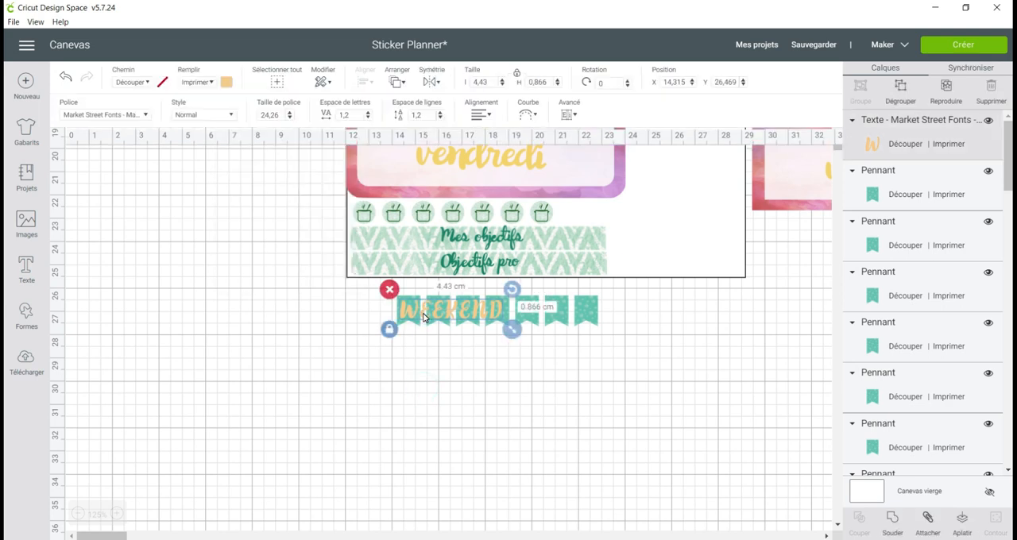
click(572, 116)
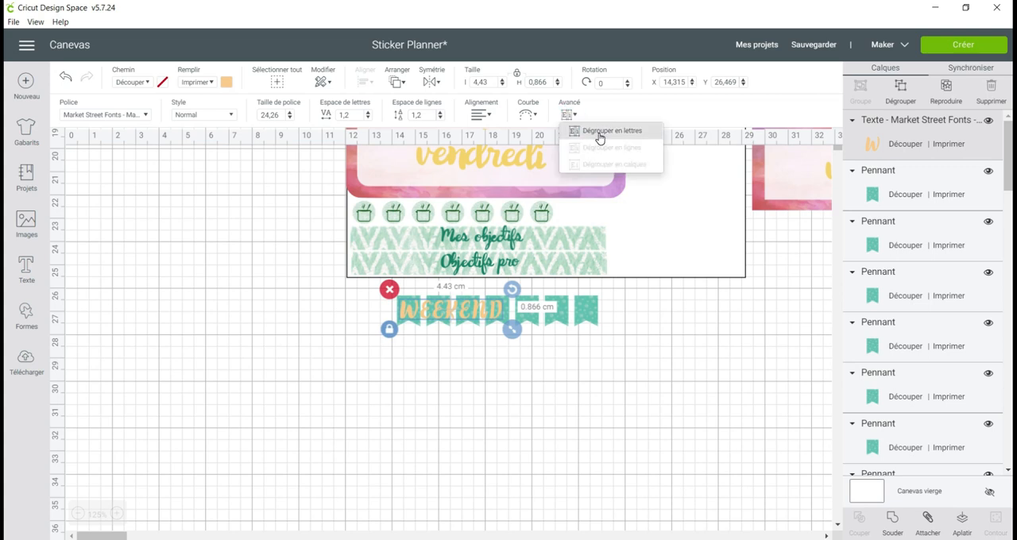
click(600, 135)
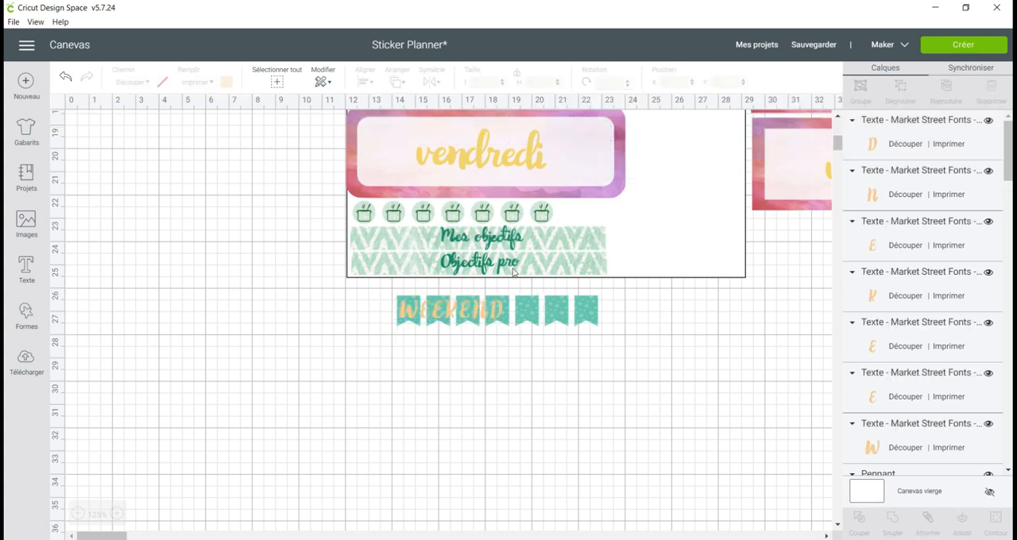
Move the separated letters so that each one sits on its own pennant, spelling WEEKEND across the row.
drag(502, 310, 608, 308)
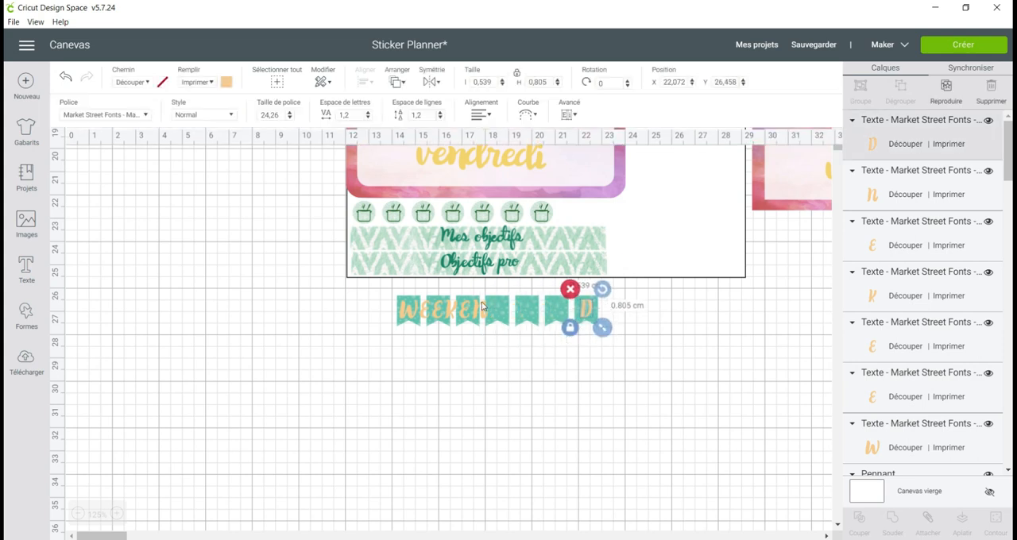
drag(488, 310, 591, 304)
drag(468, 315, 526, 315)
mouse_move(454, 315)
mouse_down()
mouse_move(555, 319)
mouse_move(443, 315)
mouse_up()
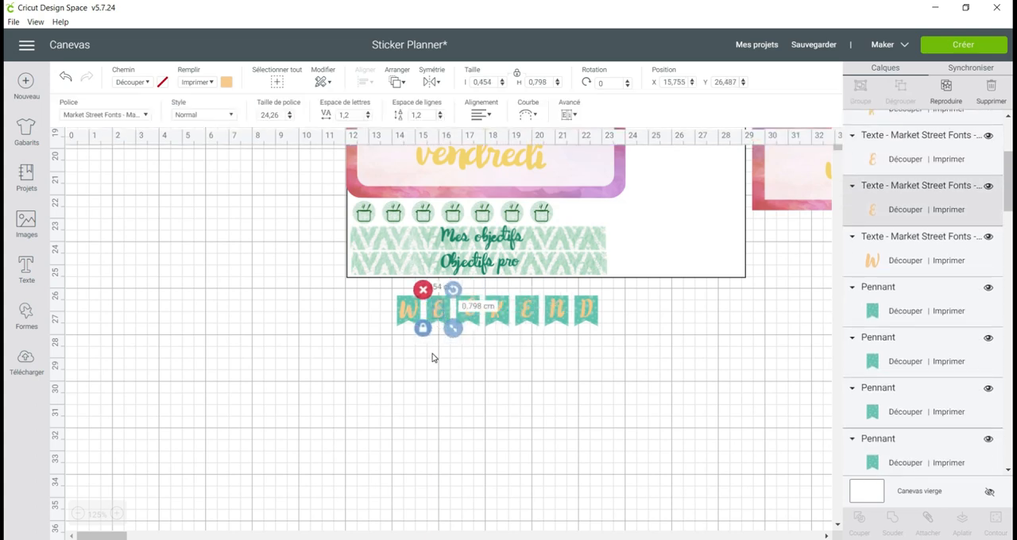
click(432, 355)
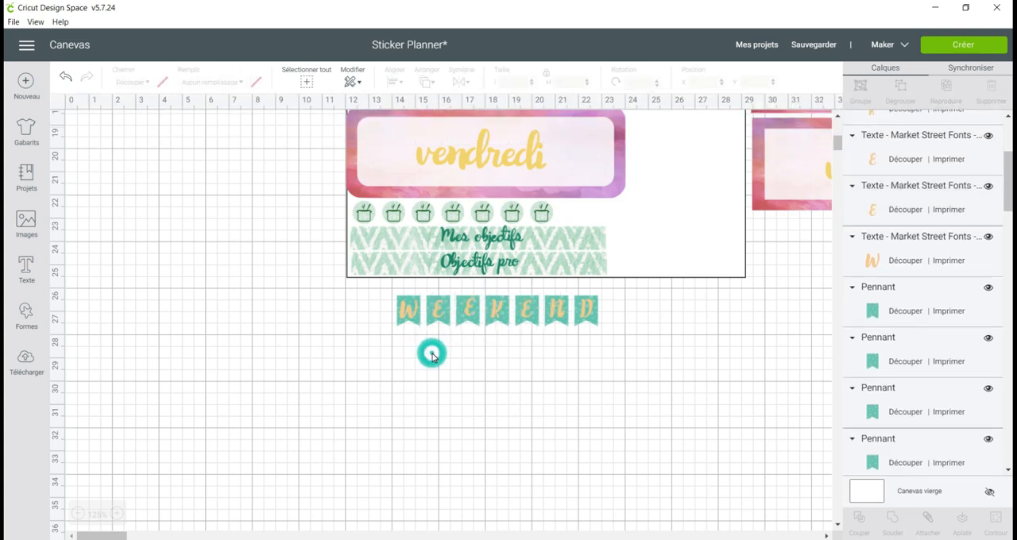
Select the letter W together with the first pennant and center them on each other.
click(411, 315)
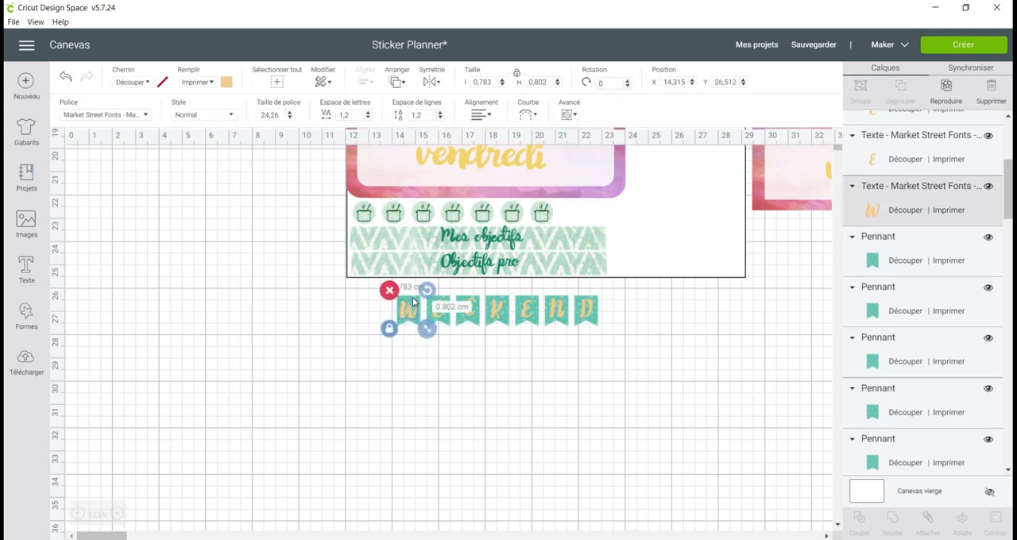
shift+click(413, 302)
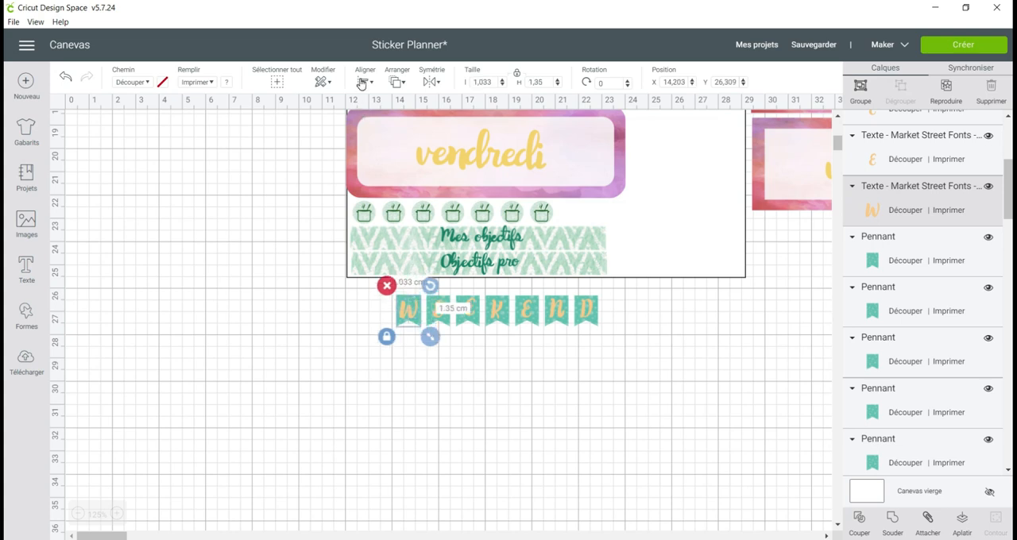
click(362, 83)
click(397, 232)
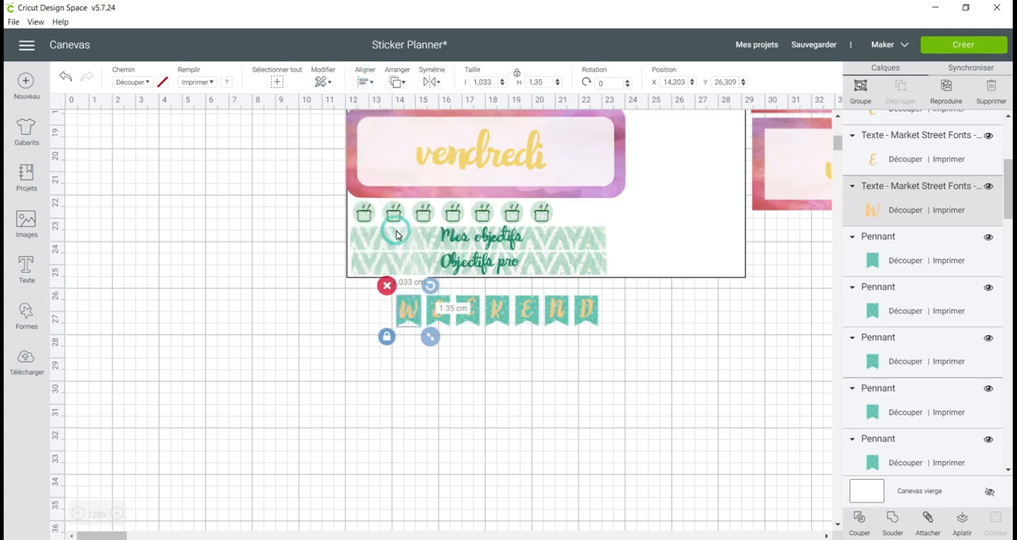
click(480, 399)
Center the remaining letters on their pennants and bring the pennants closer together in the row.
drag(438, 311, 440, 314)
click(489, 344)
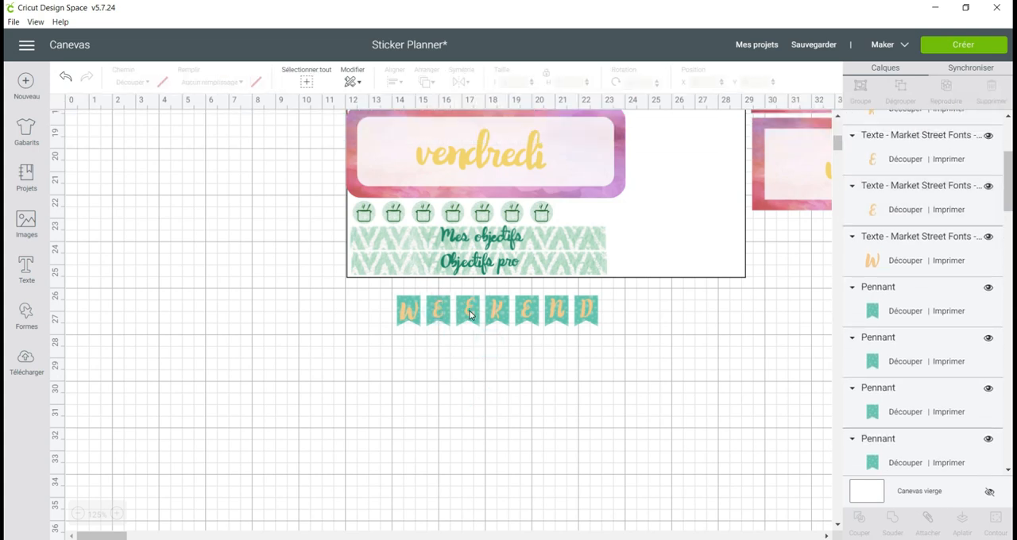
click(469, 310)
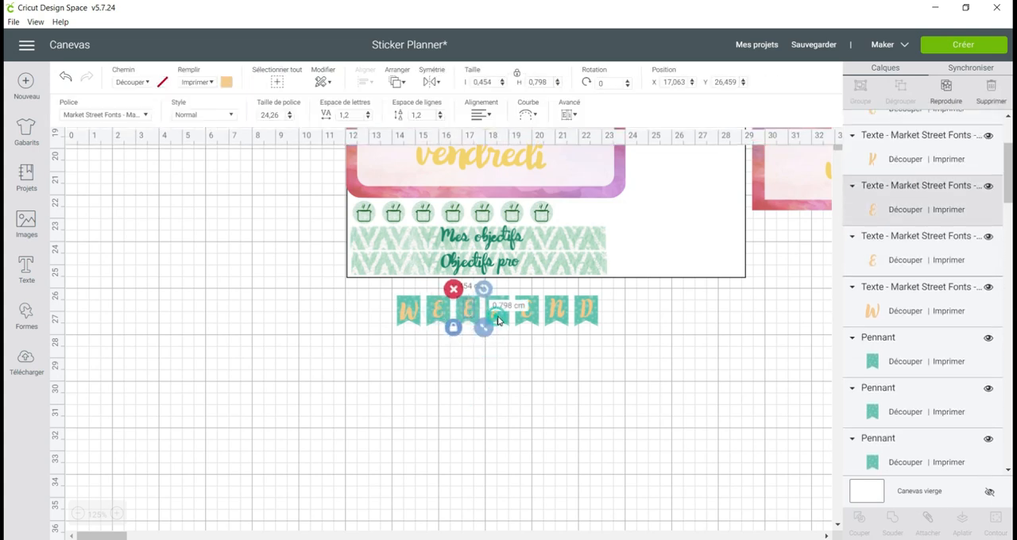
click(500, 316)
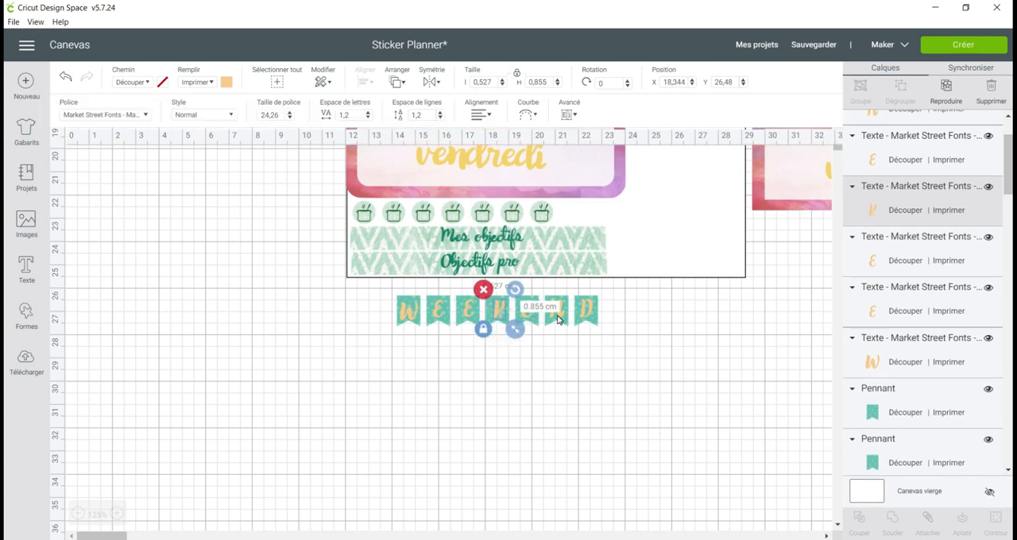
click(625, 345)
Flatten the W, D and N letters, each with its own pennant, into separate printable images.
click(412, 300)
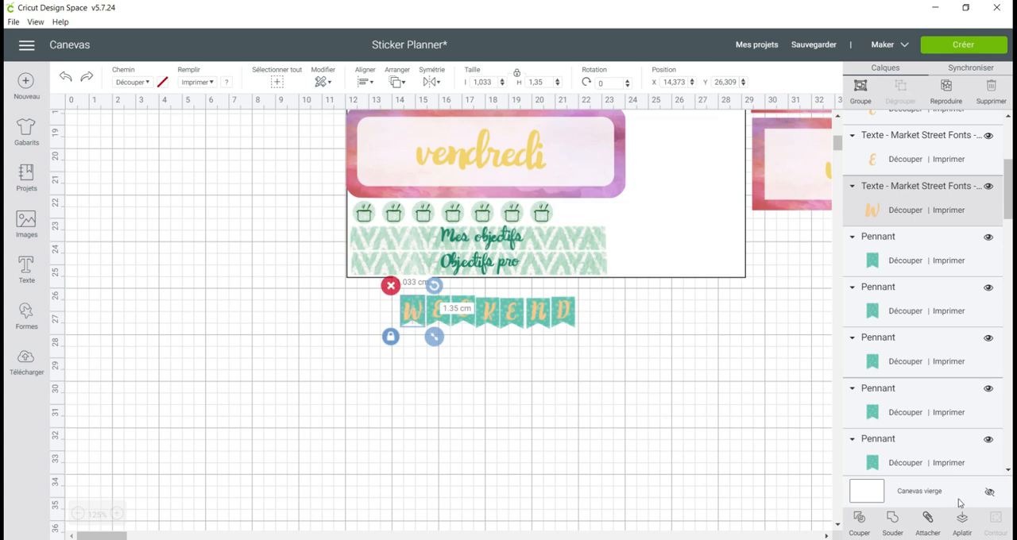
click(963, 522)
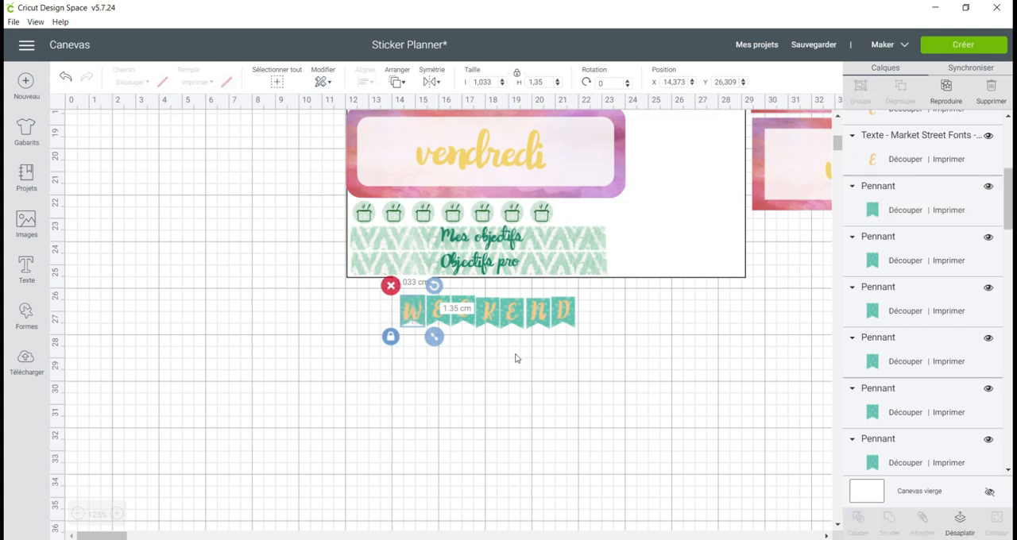
click(564, 312)
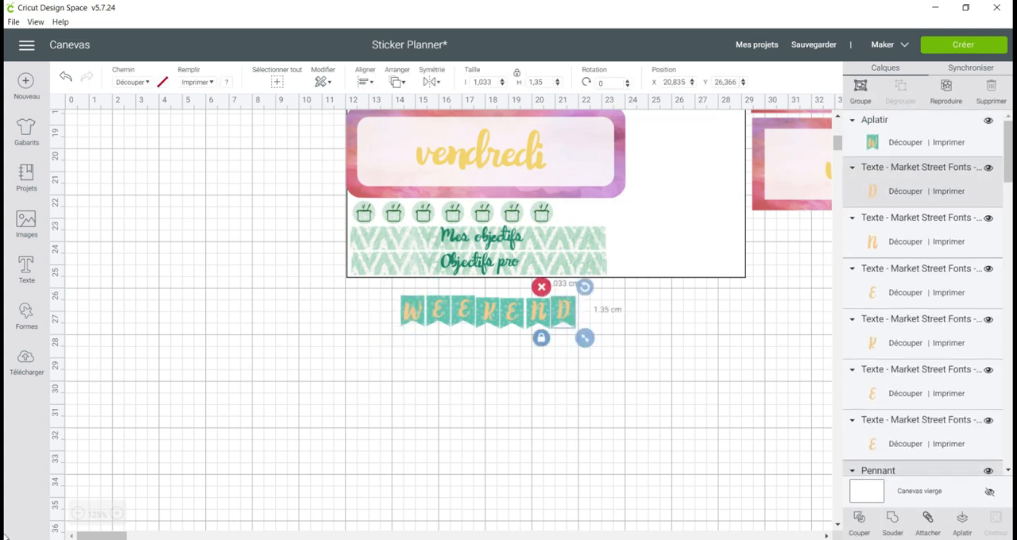
click(960, 521)
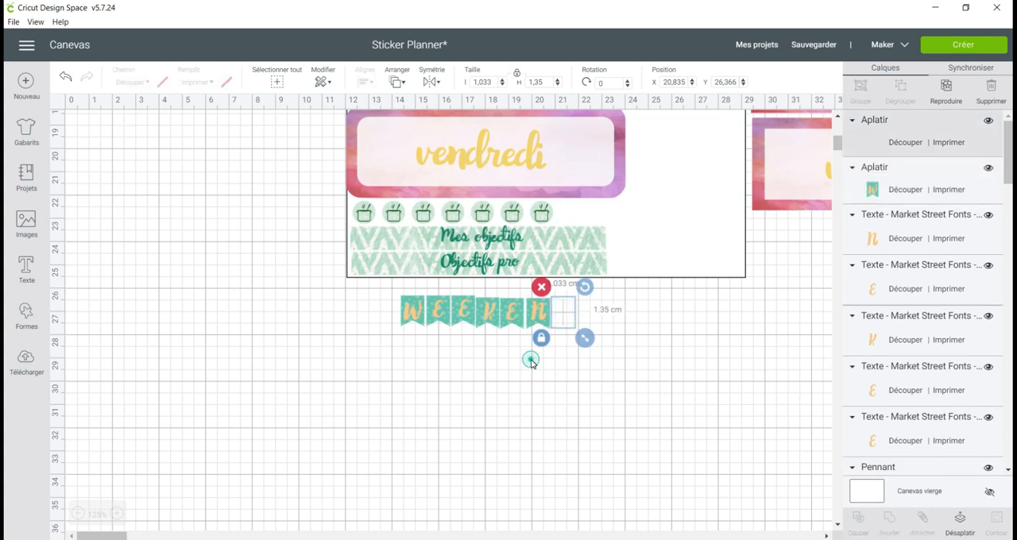
click(531, 360)
click(537, 311)
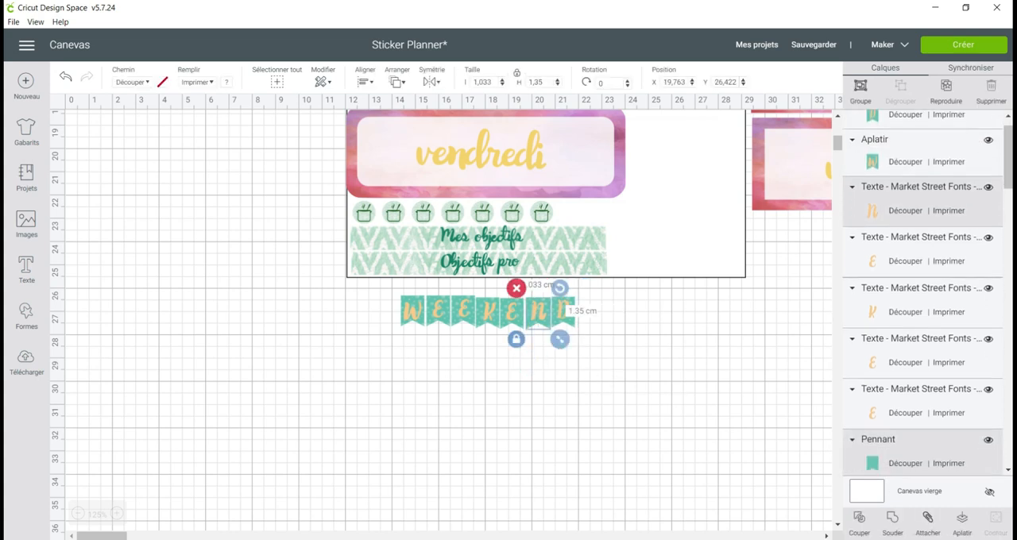
click(961, 521)
Flatten the K and the three E letters, each with its own pennant, into separate printable images.
drag(511, 369, 507, 302)
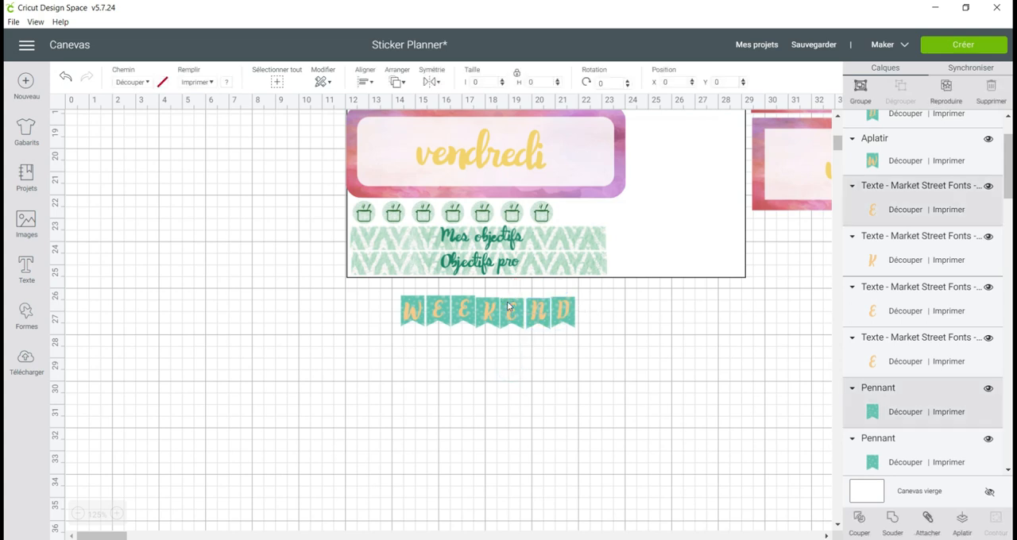
click(960, 521)
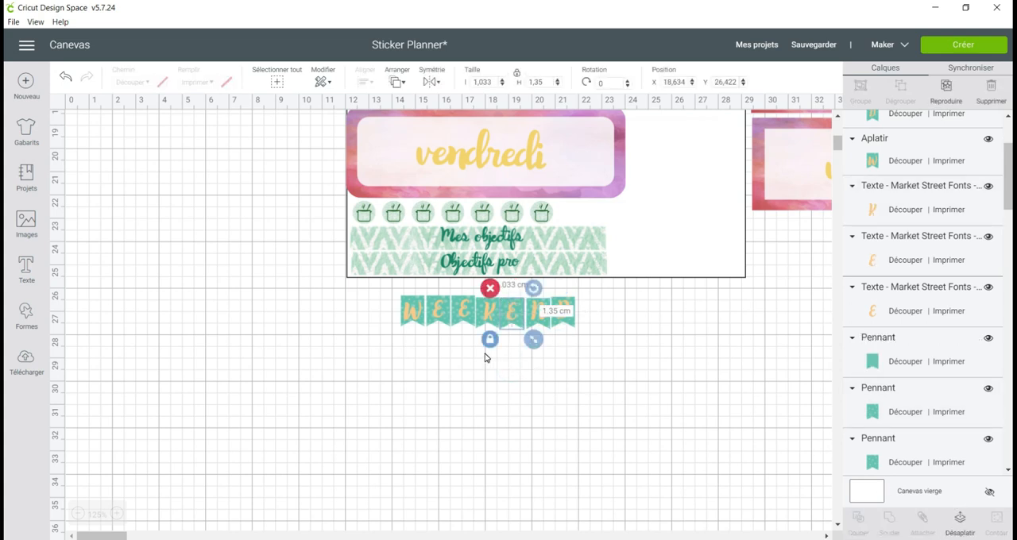
drag(486, 354, 488, 300)
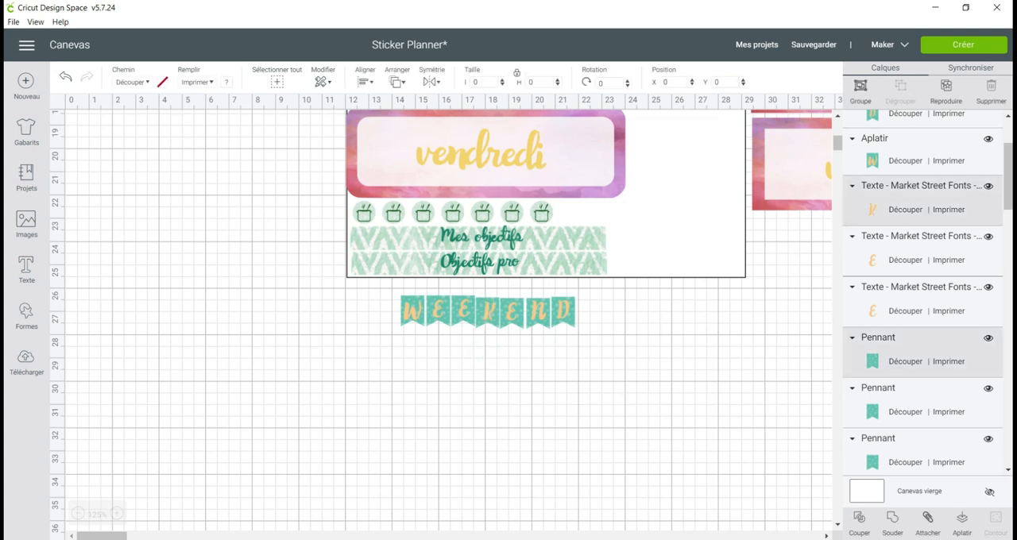
click(962, 529)
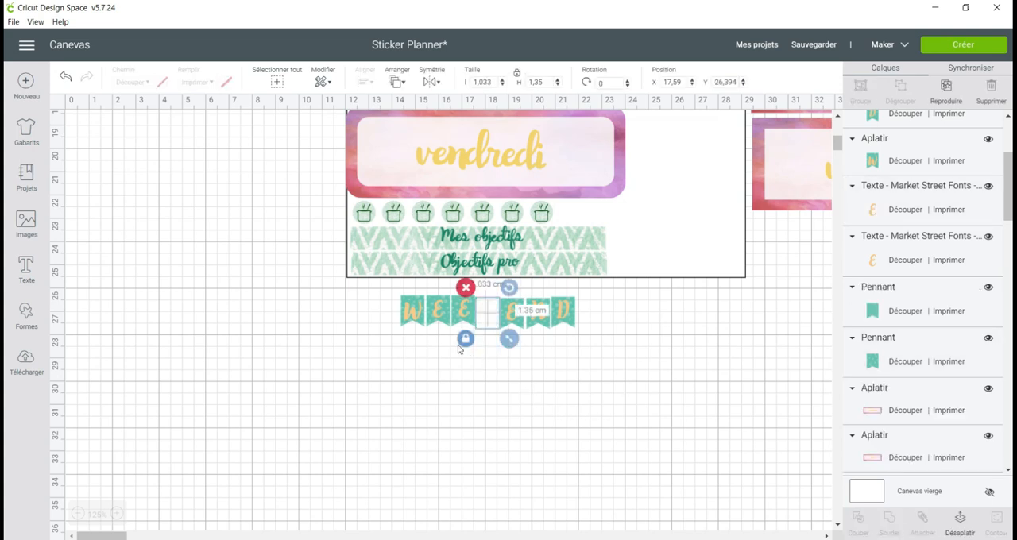
drag(461, 352, 464, 295)
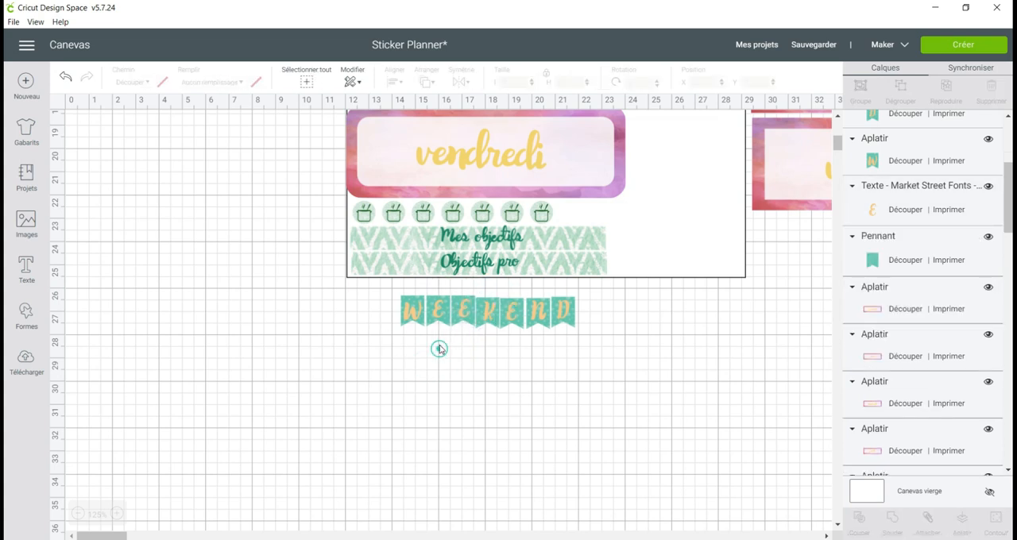
drag(438, 342, 441, 288)
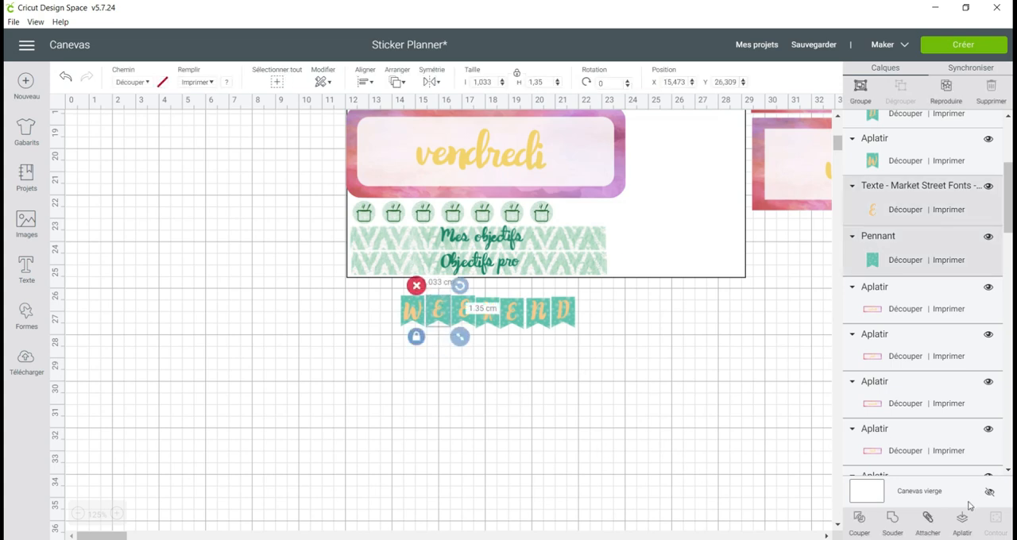
click(962, 527)
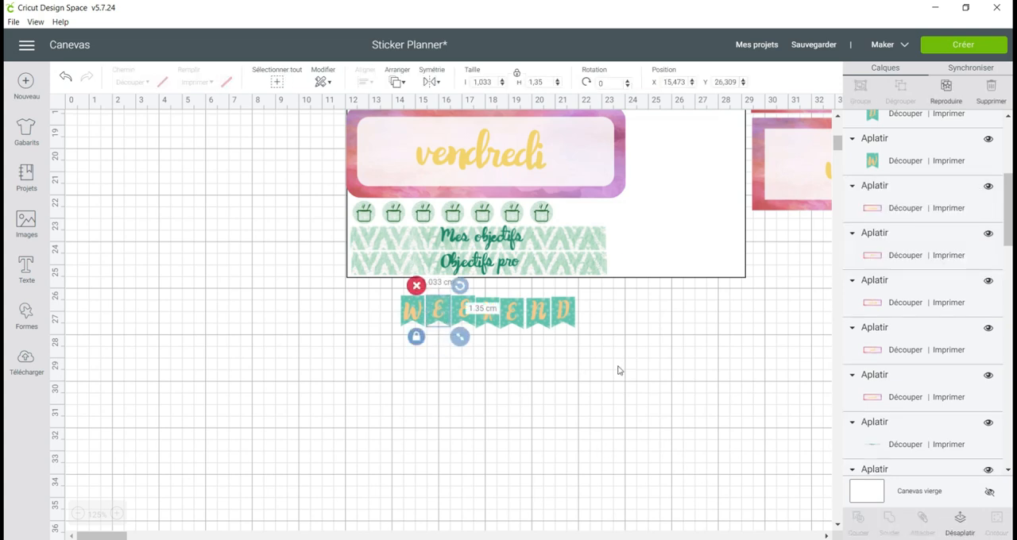
Select the seven letter pennants, distribute them evenly across the row and align their top edges.
drag(618, 302, 396, 312)
click(366, 82)
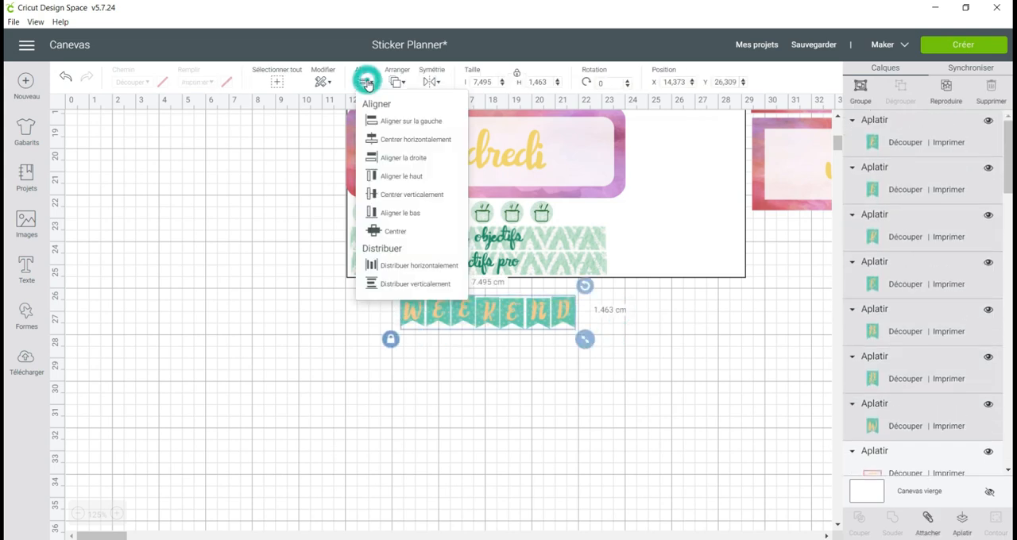
click(399, 269)
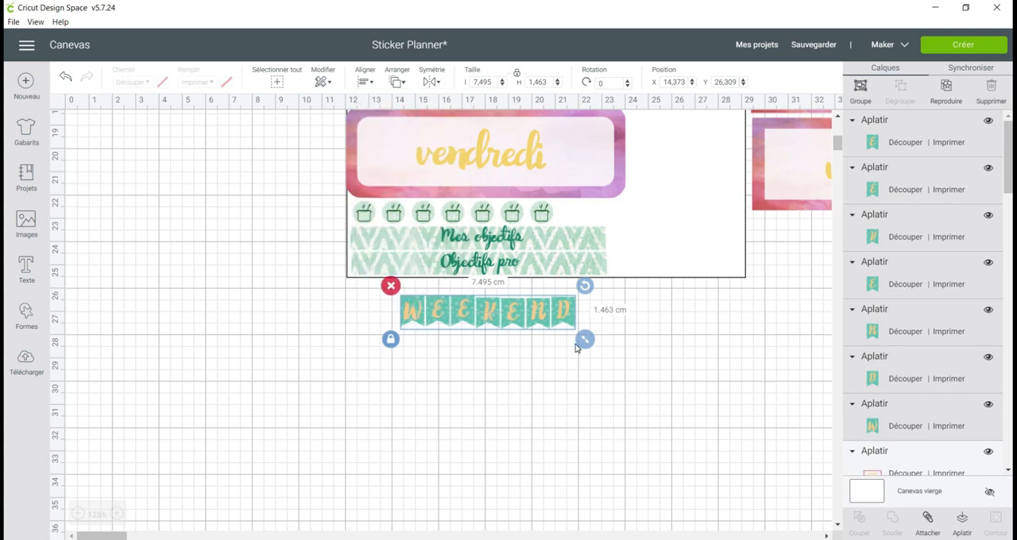
click(374, 82)
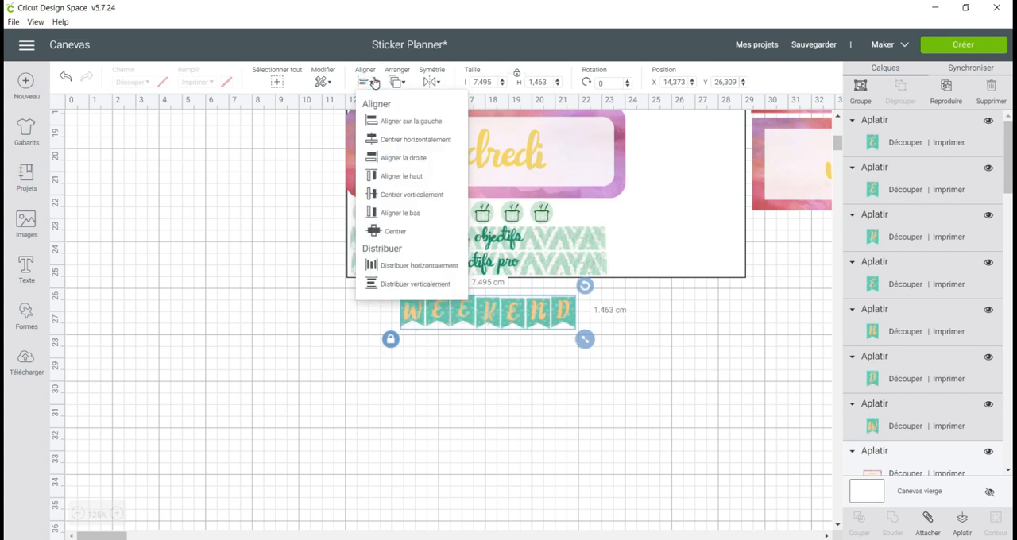
click(410, 175)
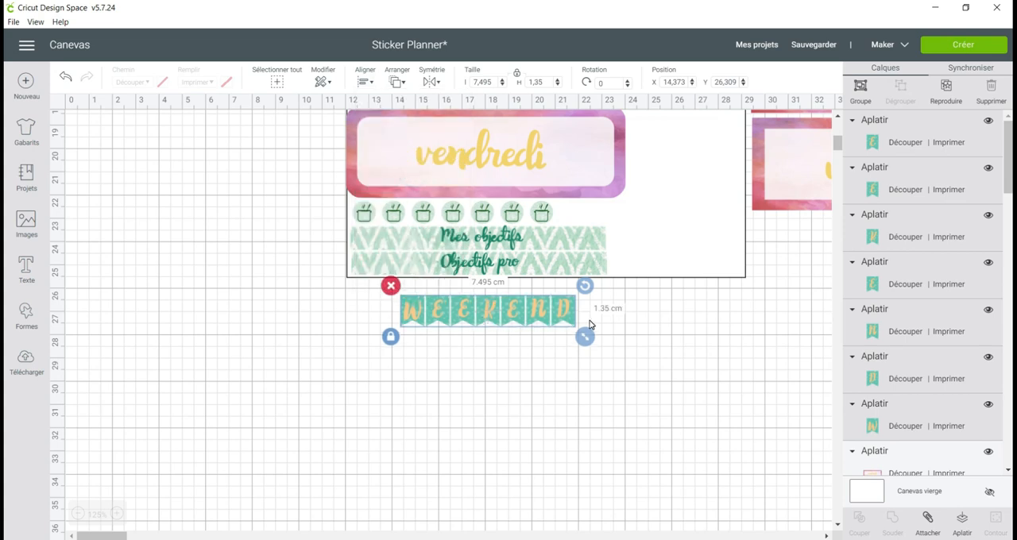
Flatten the seven pennants into one printable WEEKEND banner and move it beside the square-cornered lundi label.
click(963, 521)
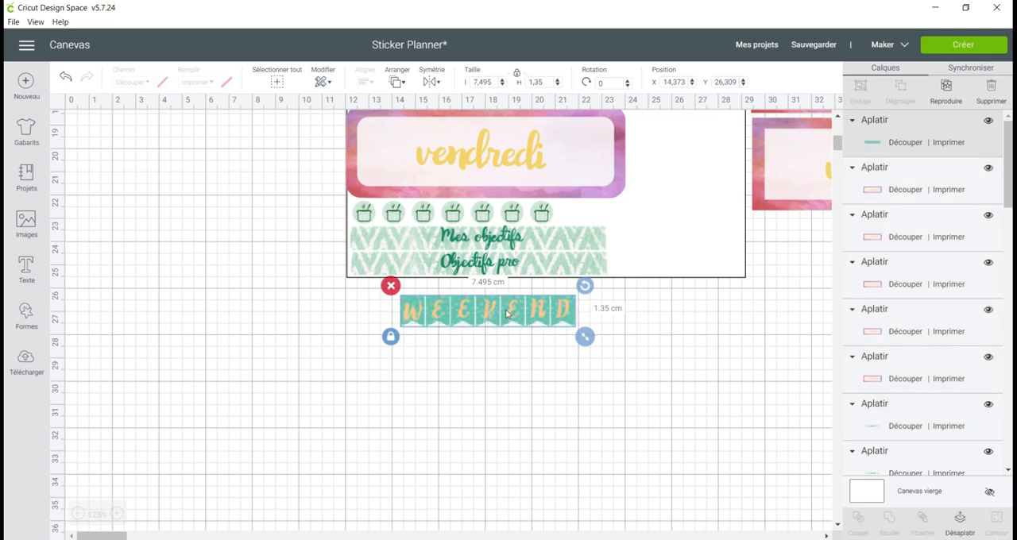
scroll(515, 310, up, 2)
drag(496, 452, 667, 229)
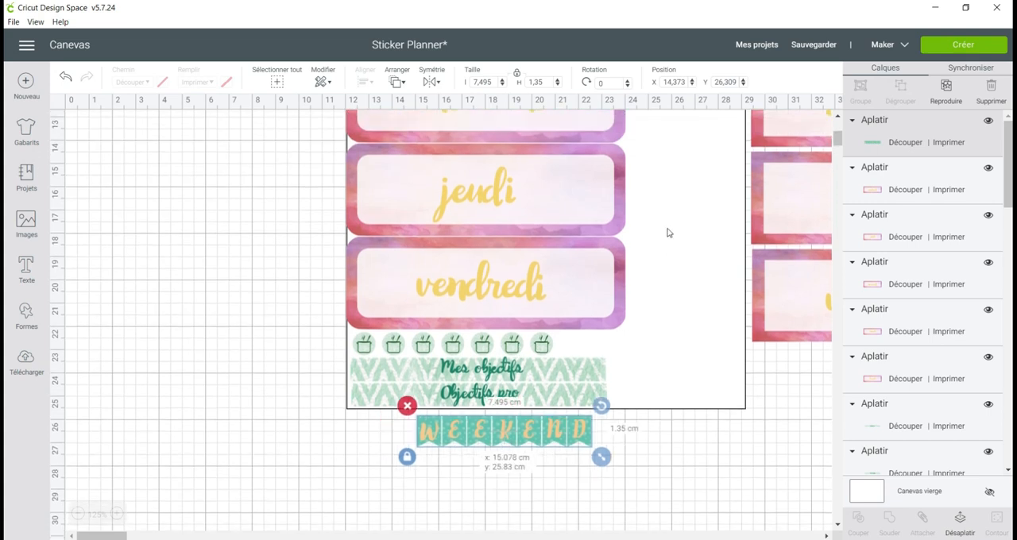
click(79, 514)
click(79, 514)
scroll(636, 299, up, 2)
scroll(588, 318, up, 4)
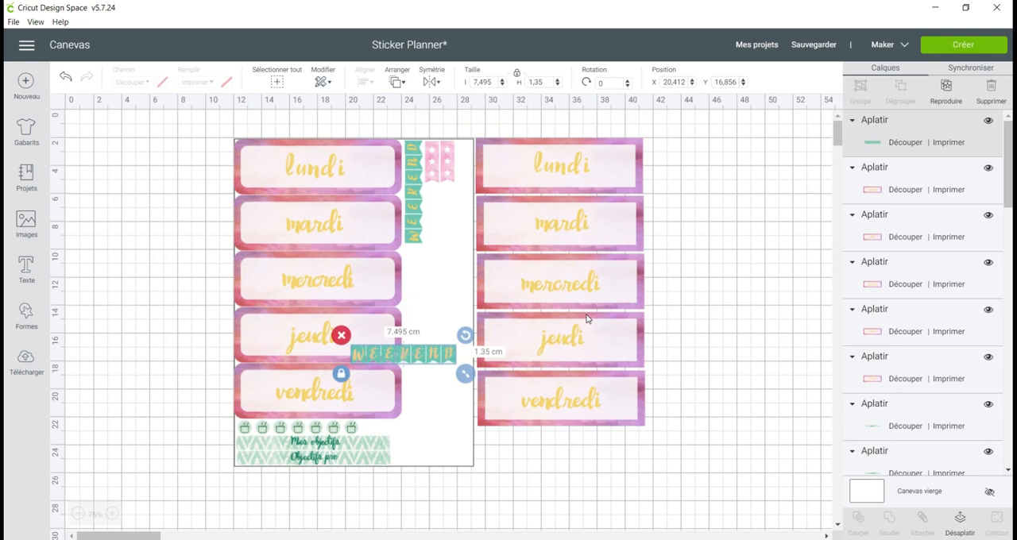
scroll(588, 318, down, 1)
drag(437, 275, 744, 139)
scroll(736, 208, up, 2)
drag(666, 230, 702, 154)
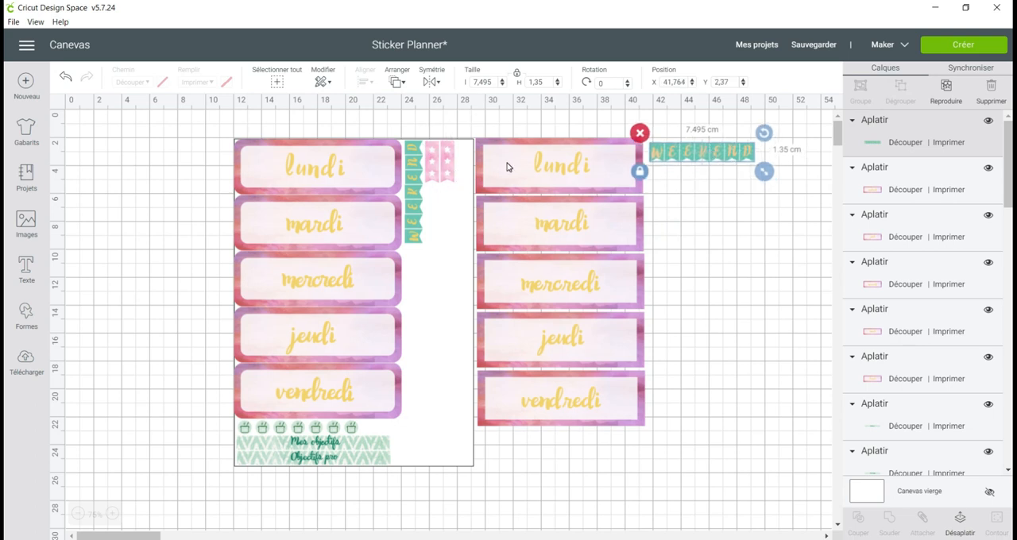
Insert the plain coral subscriber pennant from the pennant image results and place it below the horizontal WEEKEND banner.
click(26, 225)
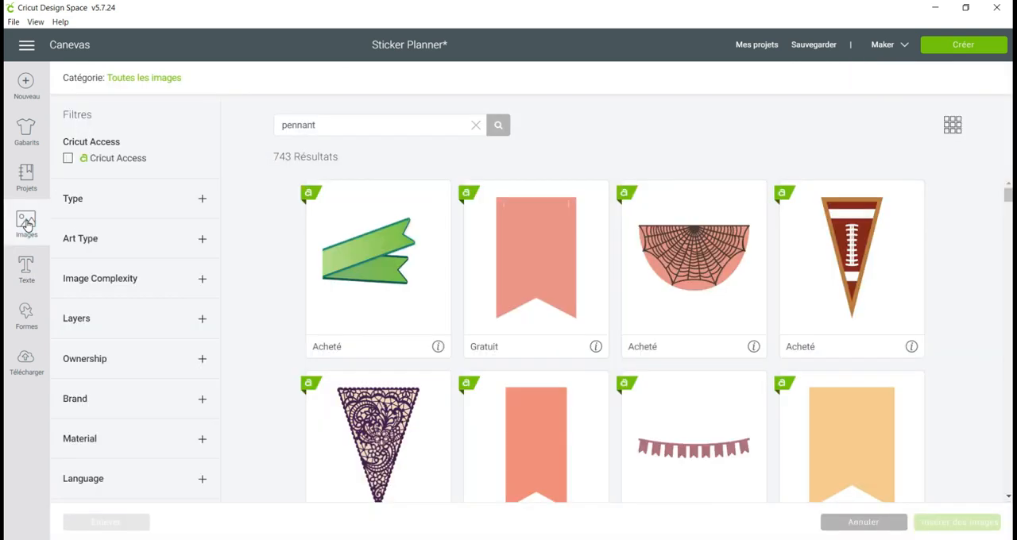
scroll(576, 327, down, 3)
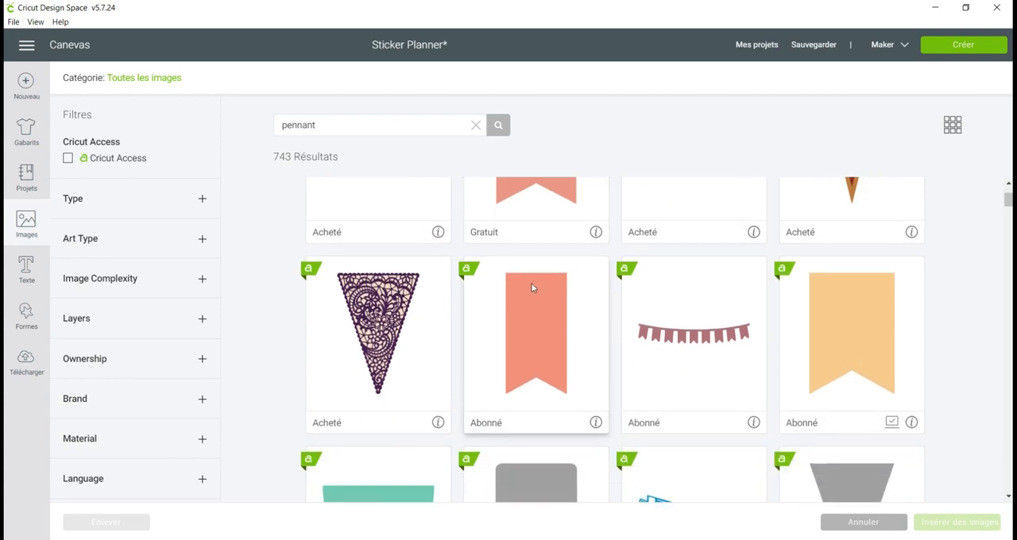
click(547, 336)
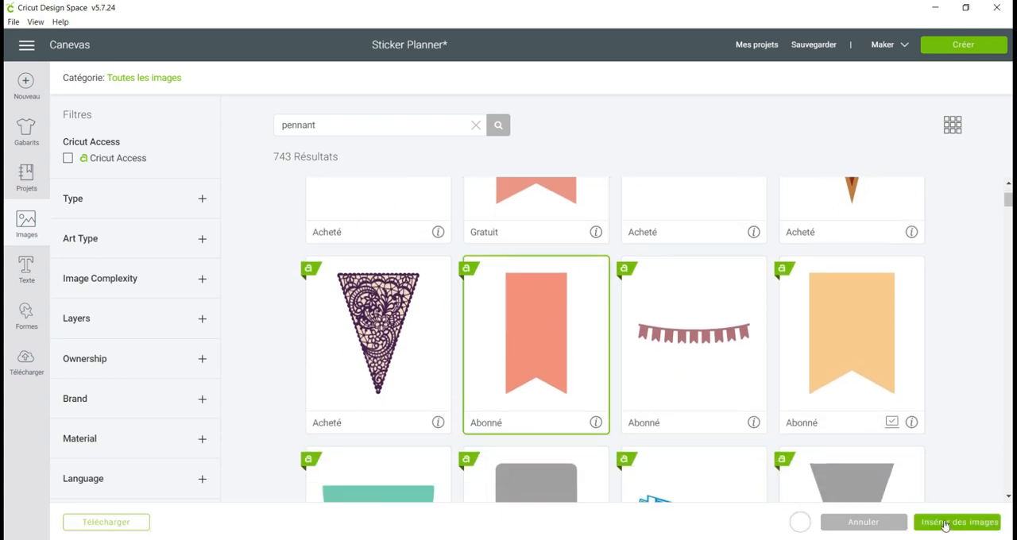
click(943, 523)
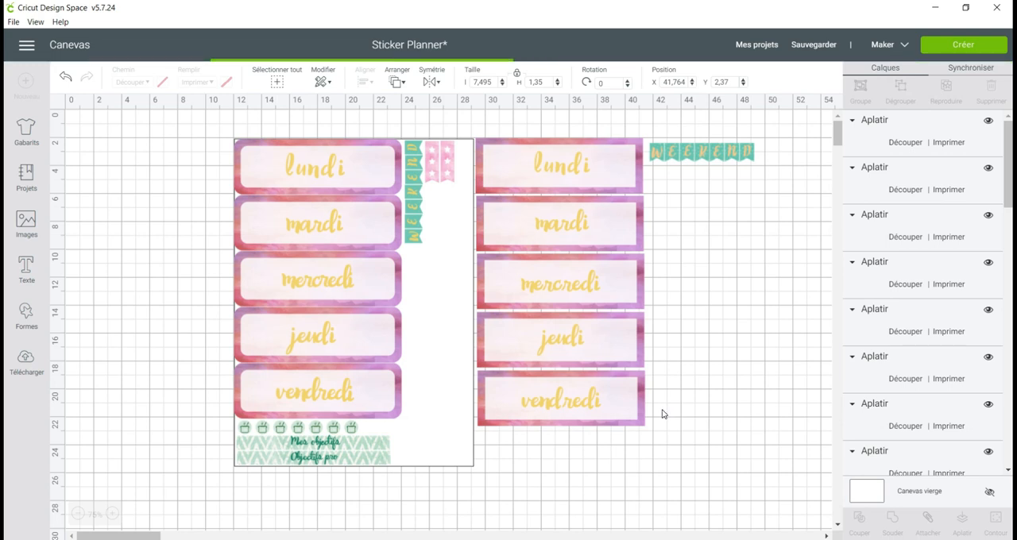
drag(175, 212, 574, 198)
drag(344, 176, 698, 212)
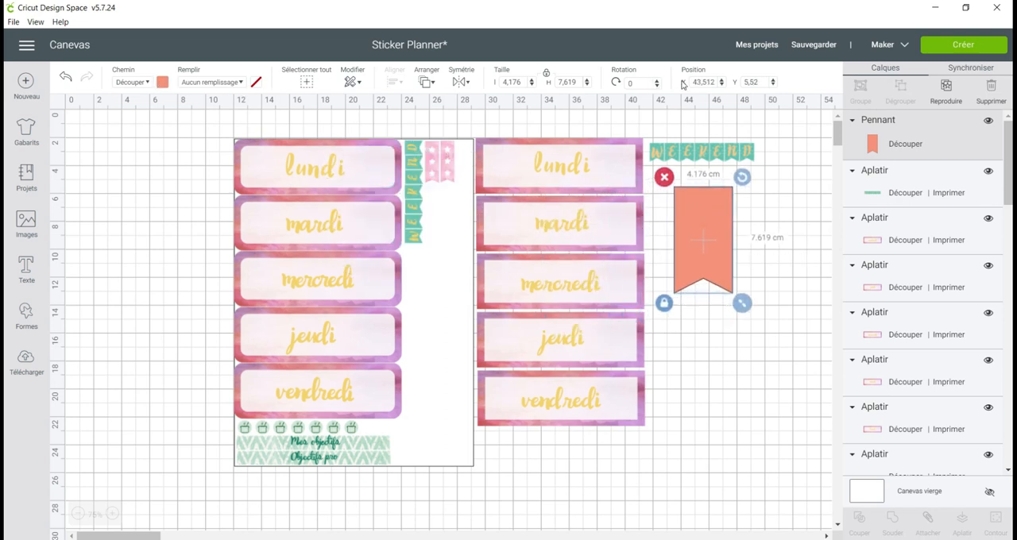
Set the coral pennant's height to 3 cm.
click(741, 84)
click(566, 82)
text(3)
key(Return)
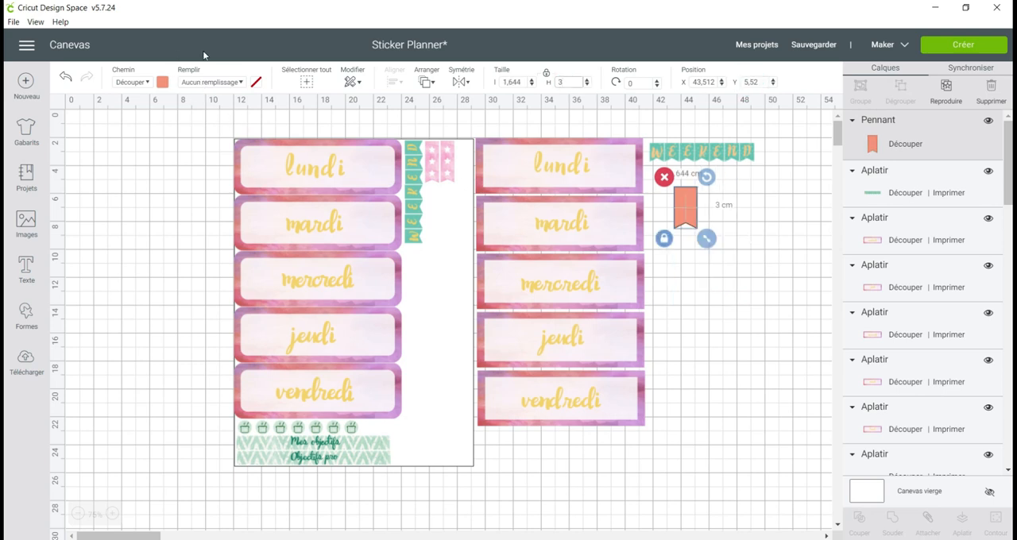
Make the coral pennant printable and fill it with the orange and white diagonal stripe pattern.
click(198, 82)
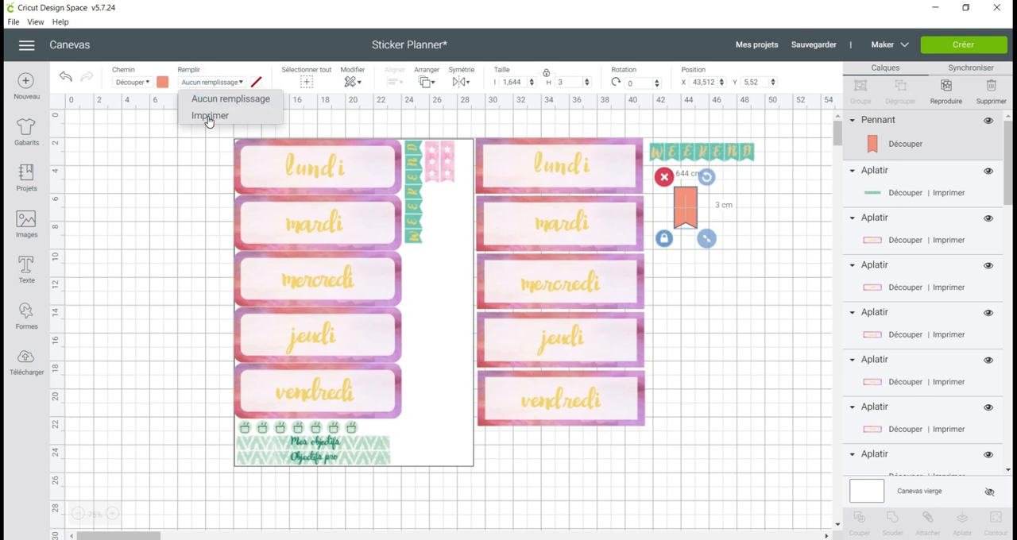
click(211, 118)
click(227, 83)
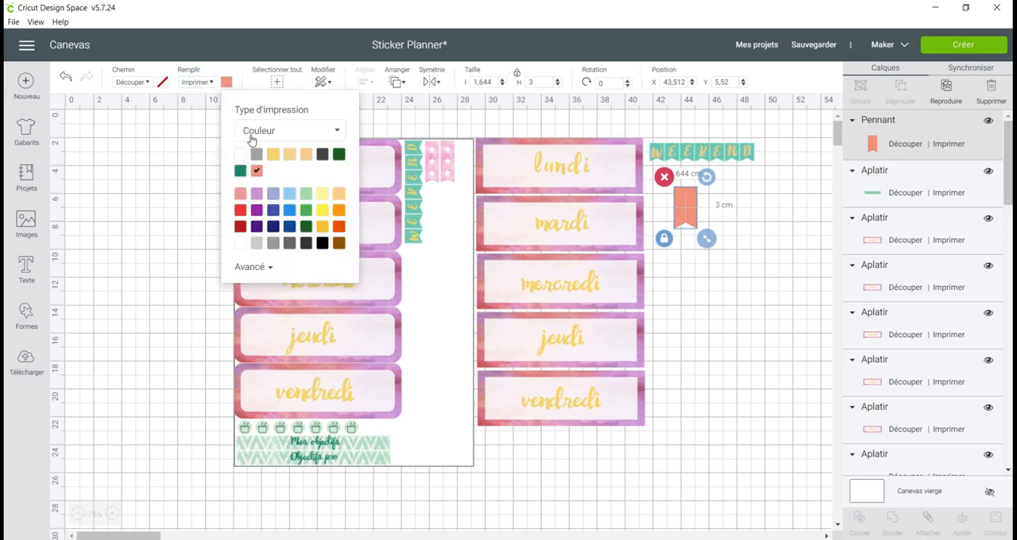
click(256, 131)
click(268, 174)
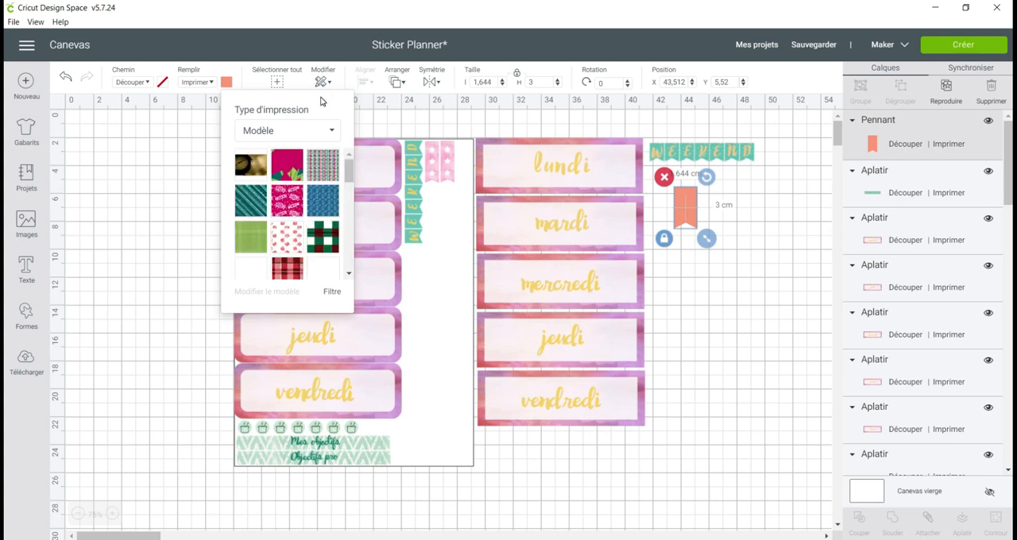
scroll(285, 171, down, 10)
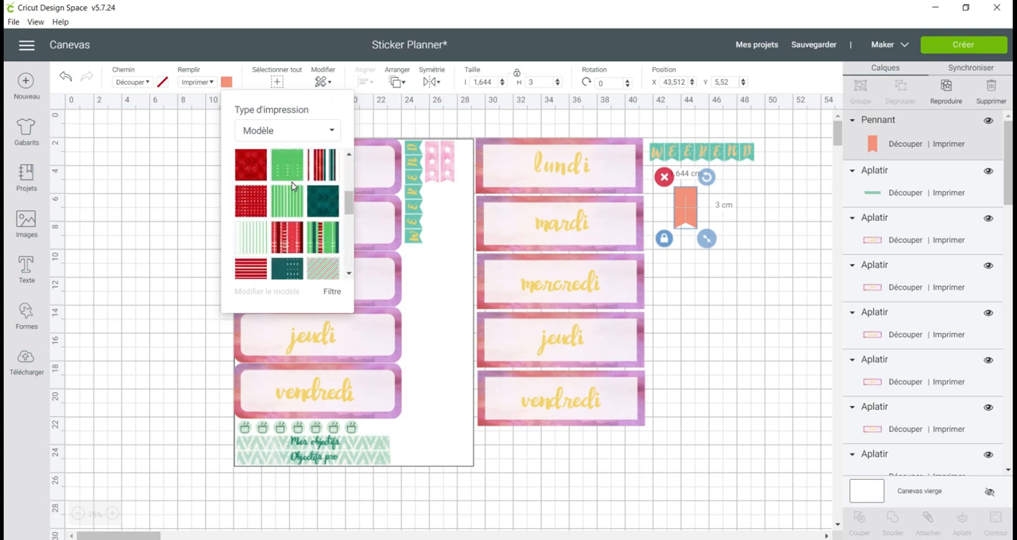
scroll(292, 192, down, 2)
scroll(292, 191, up, 5)
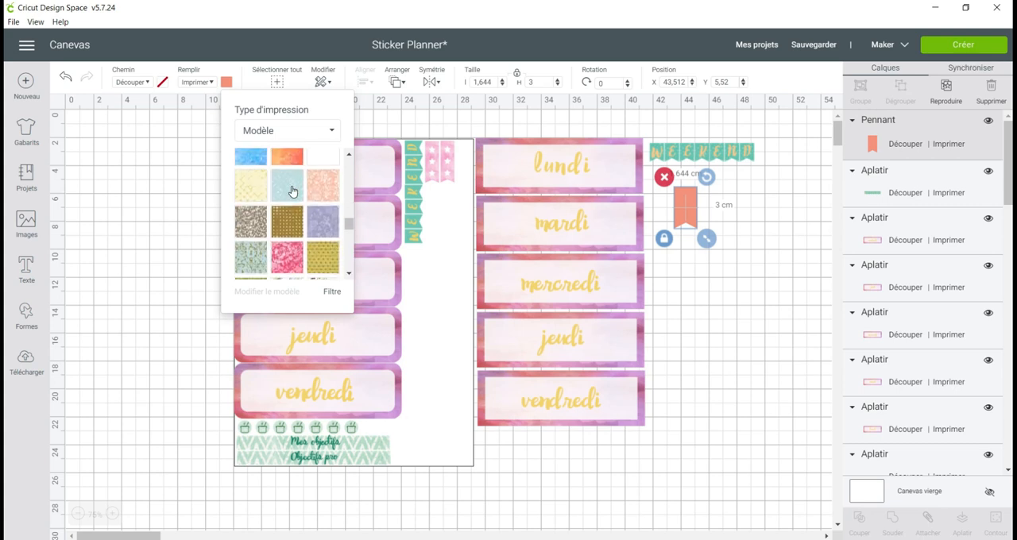
scroll(293, 191, down, 5)
scroll(293, 192, up, 4)
scroll(293, 191, down, 4)
click(311, 216)
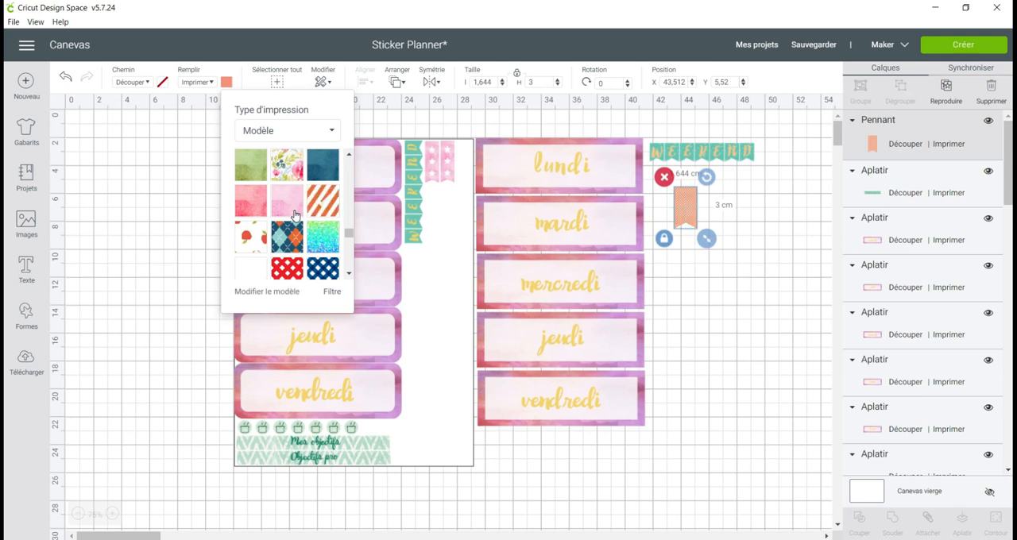
Enlarge the pennant's stripe pattern to a scale of 400.
click(267, 292)
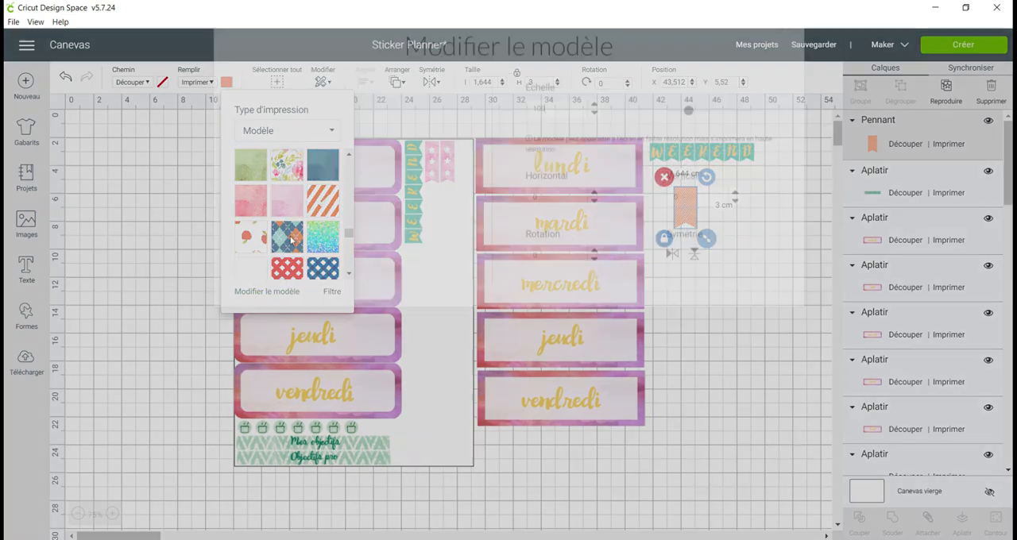
drag(688, 155, 757, 159)
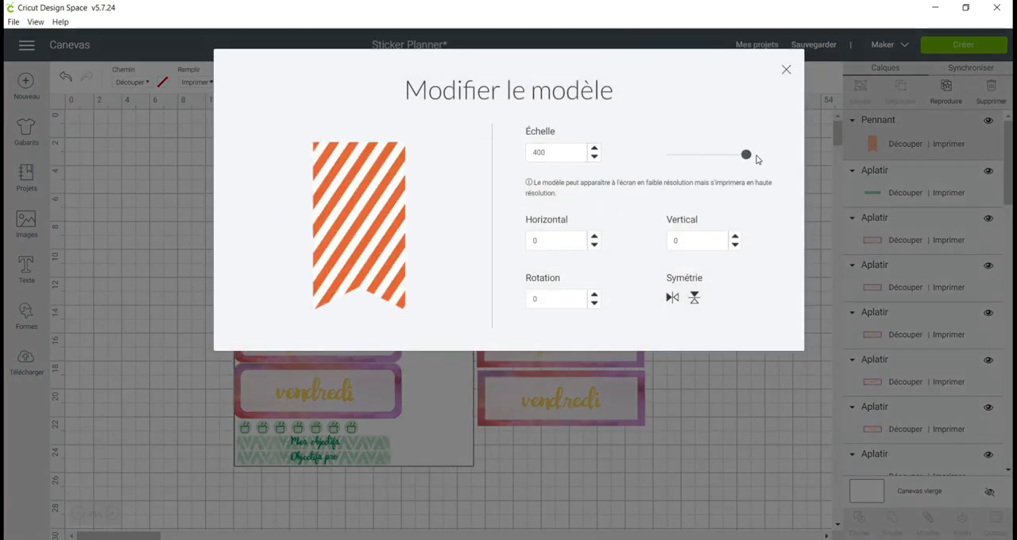
click(787, 70)
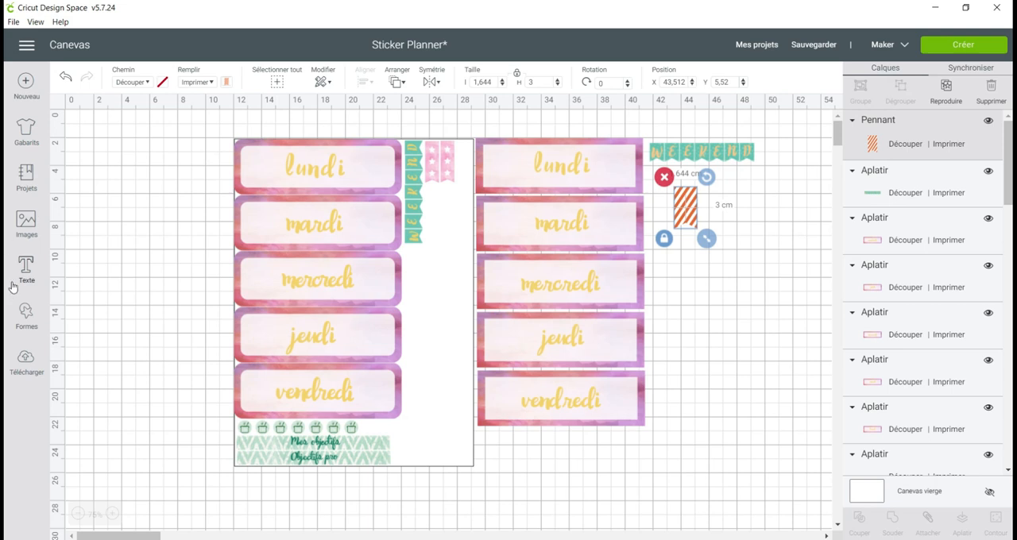
Add a diamond shape to the canvas and set its height to 0.5 cm.
click(26, 313)
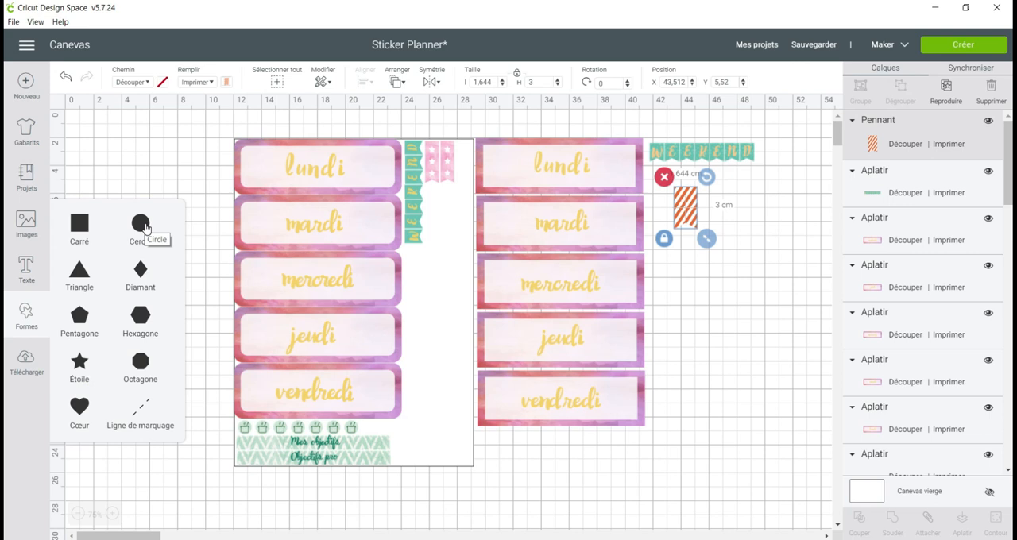
click(139, 270)
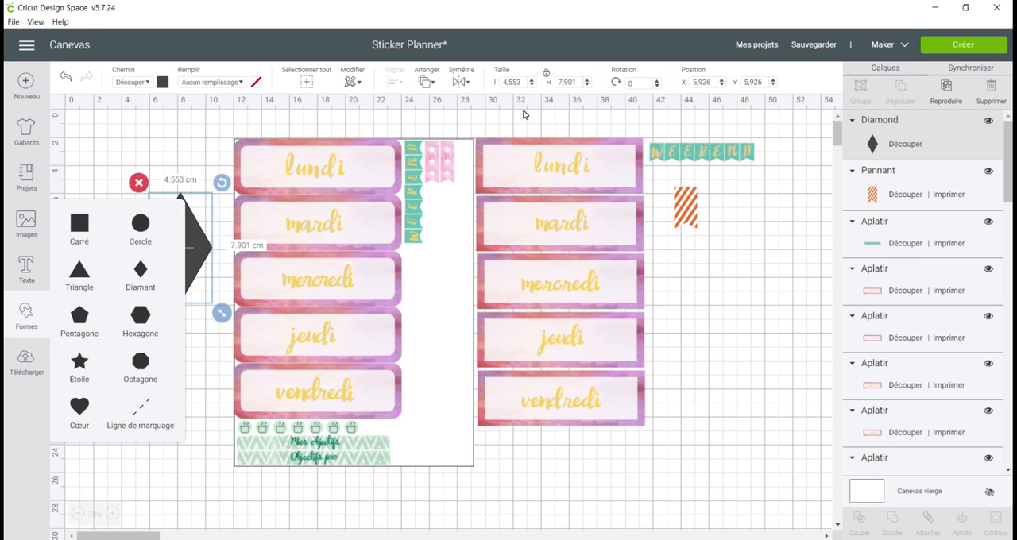
double_click(567, 82)
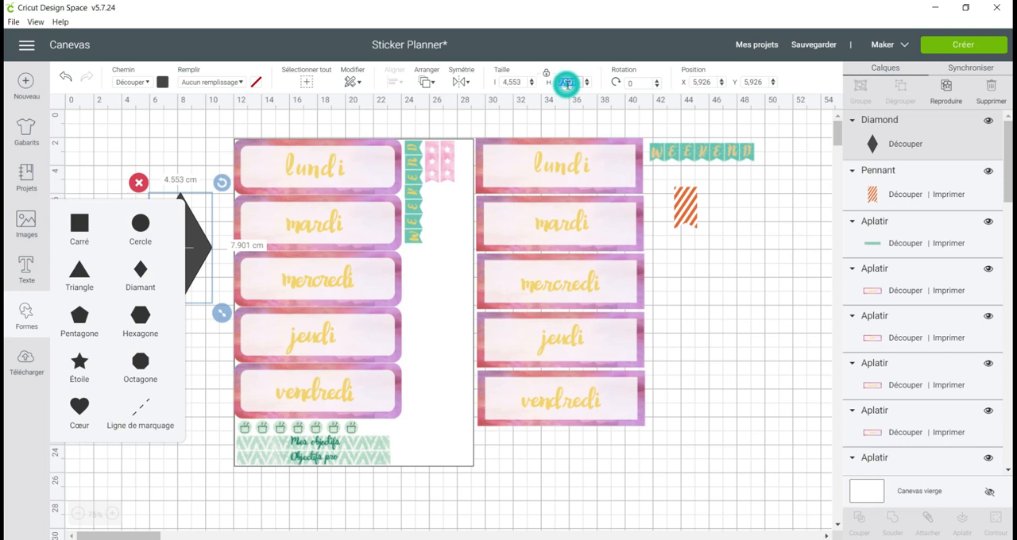
text(0.5)
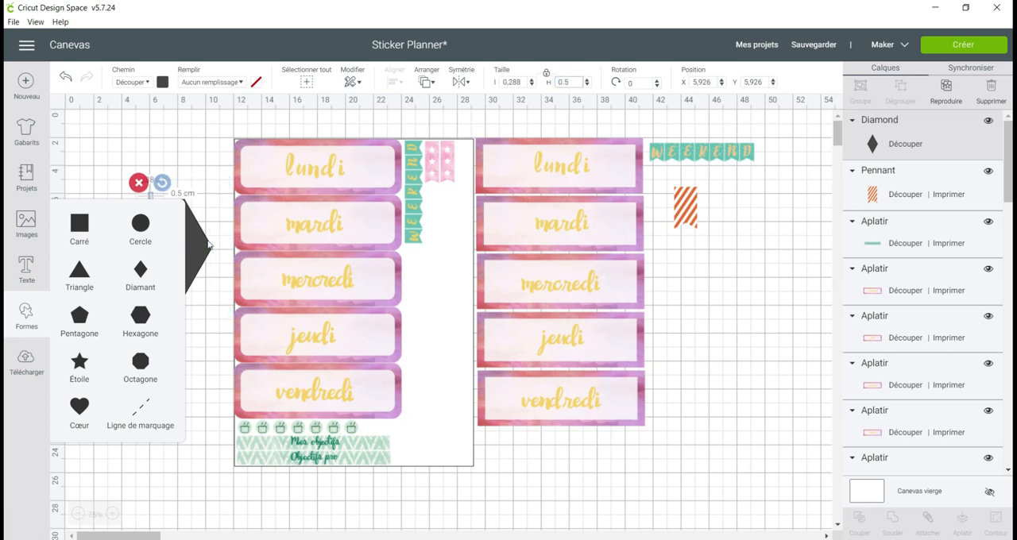
Move the small diamond onto the striped pennant, near the middle of its upper edge.
click(204, 211)
click(135, 178)
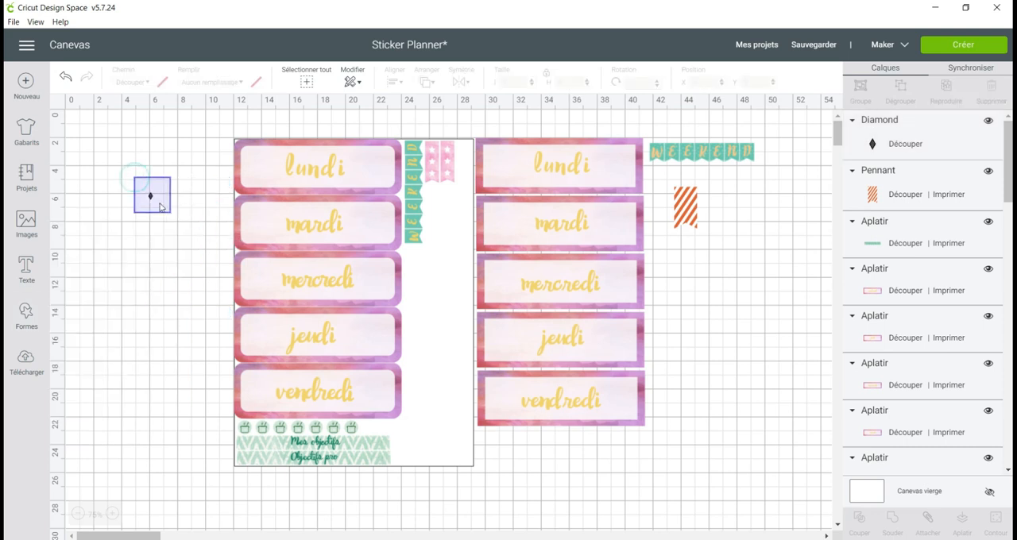
click(159, 207)
drag(160, 206, 687, 198)
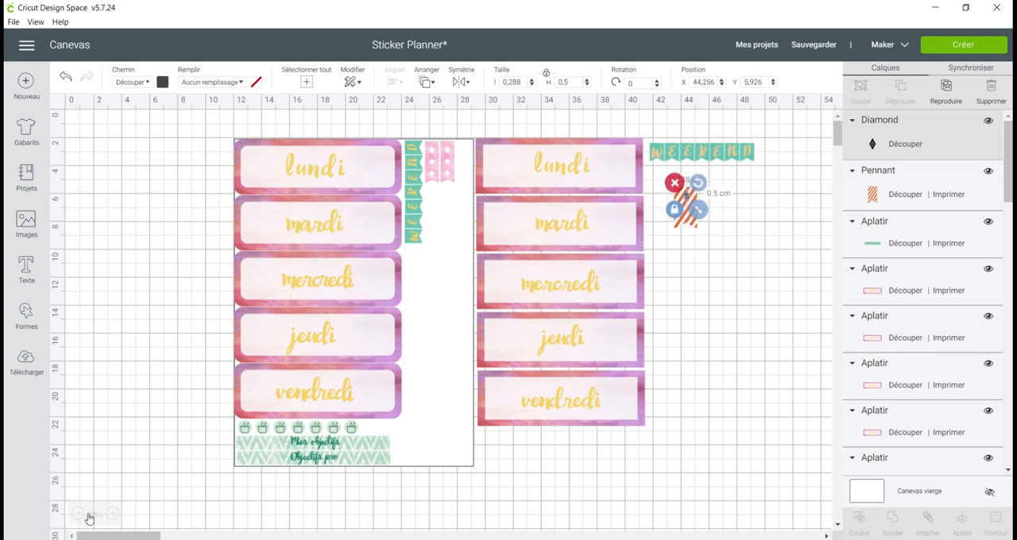
click(116, 515)
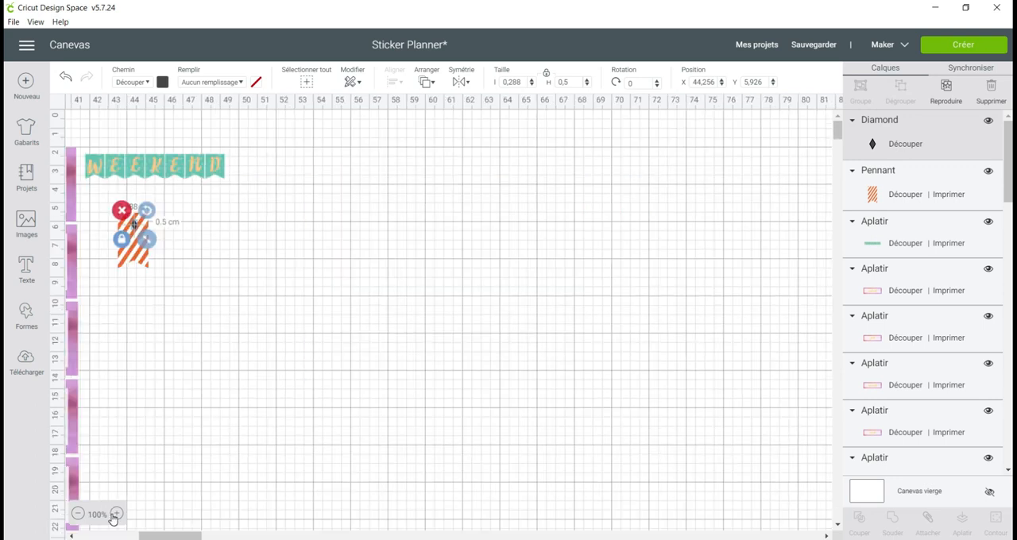
click(116, 514)
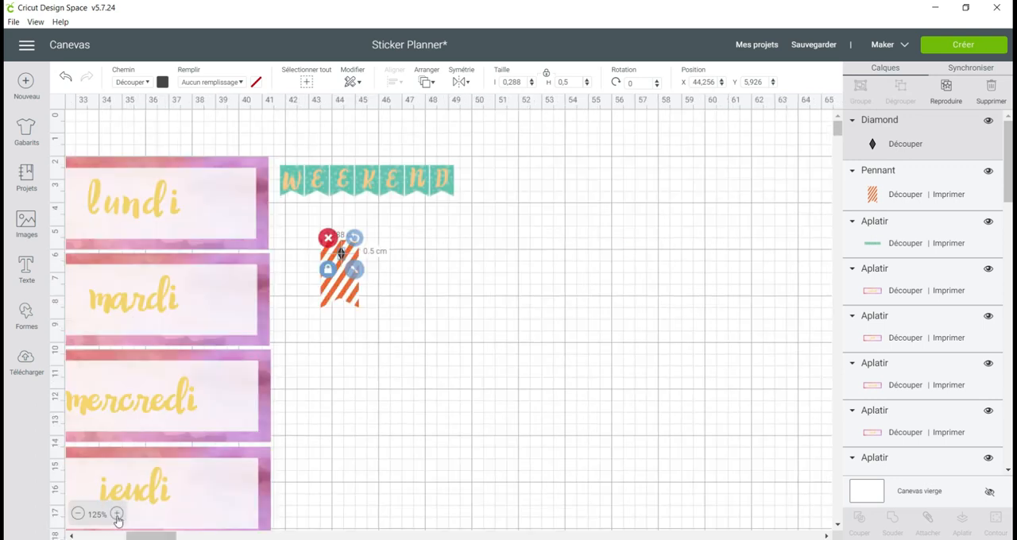
click(116, 515)
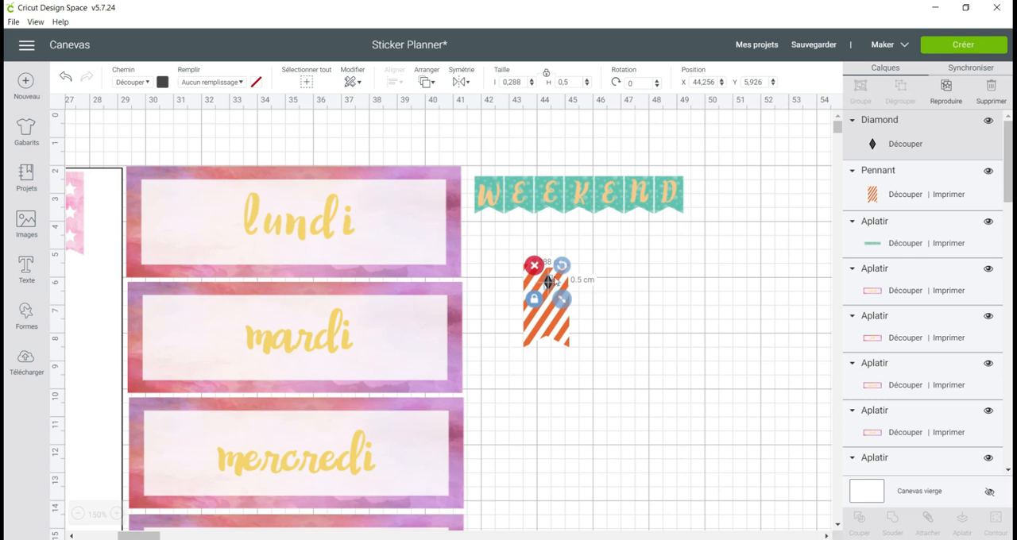
drag(548, 282, 546, 277)
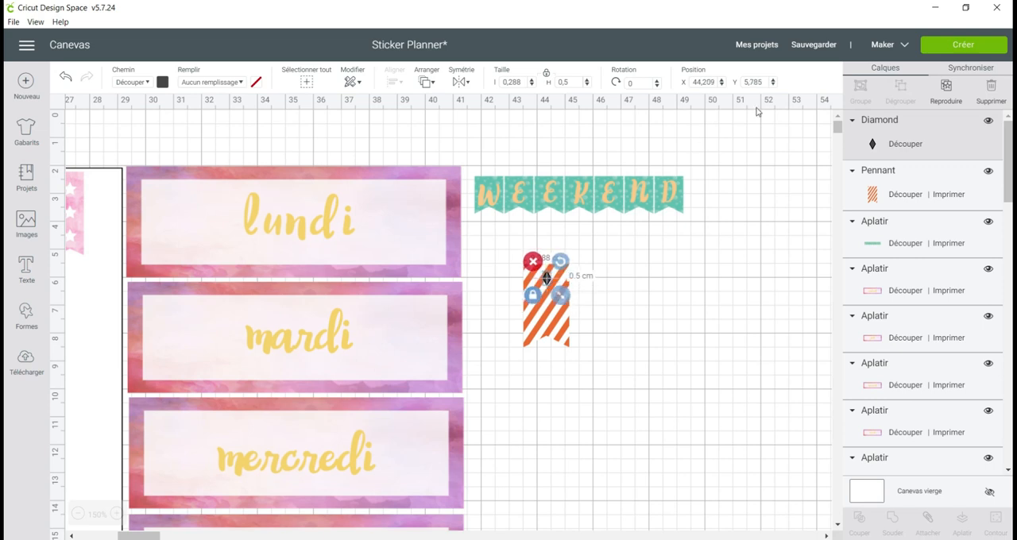
Duplicate the small diamond three times.
click(946, 93)
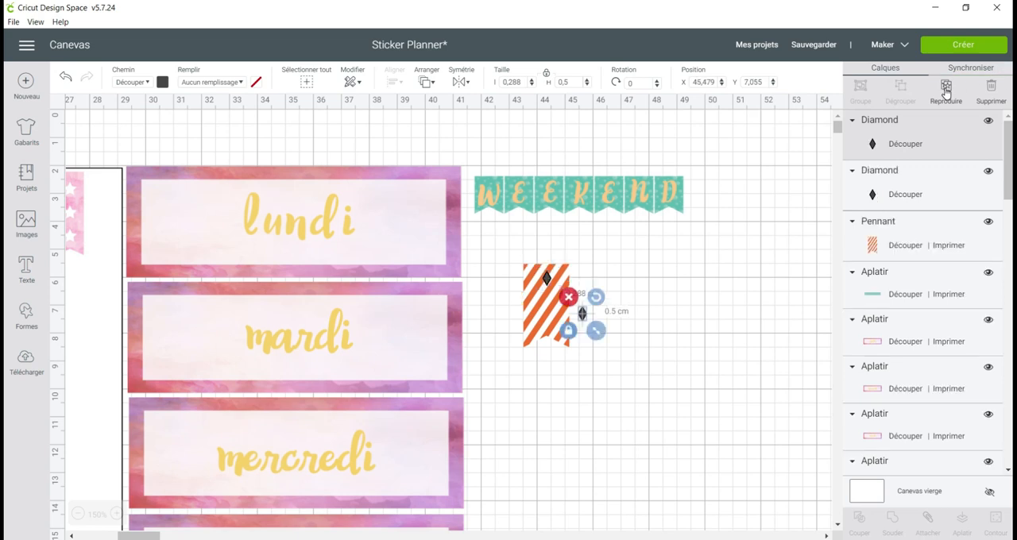
click(945, 93)
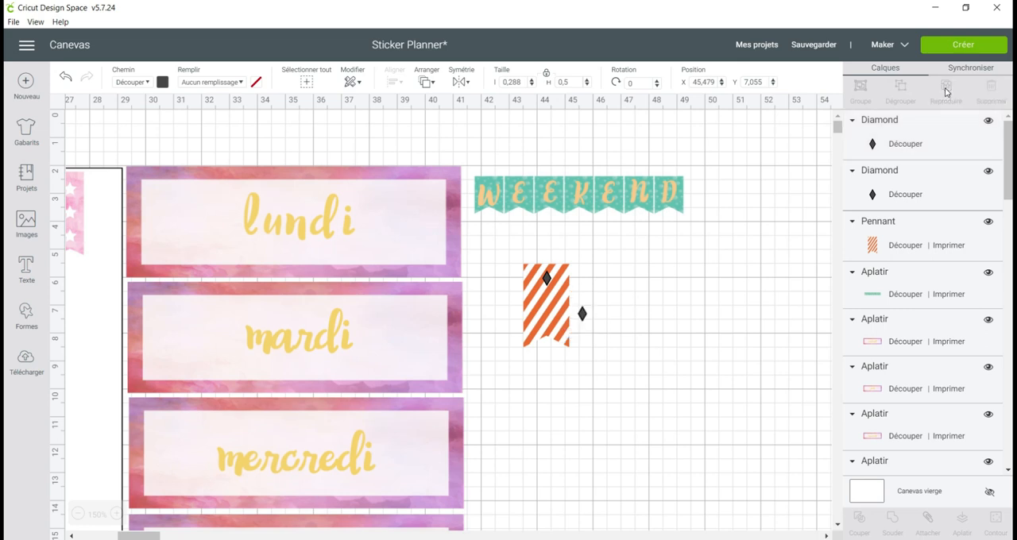
click(945, 93)
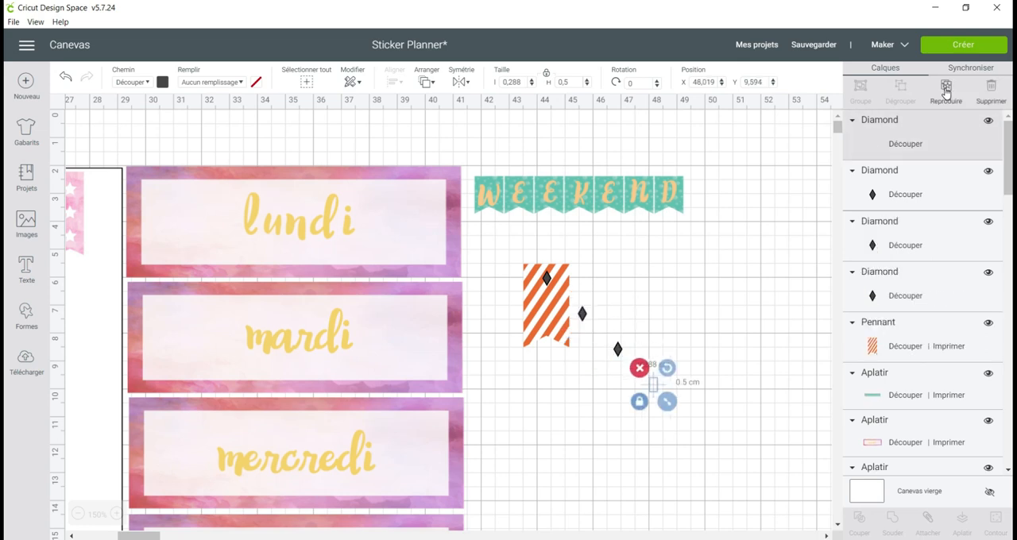
Arrange the four small diamonds in an evenly spaced vertical column down the middle of the striped pennant.
click(544, 287)
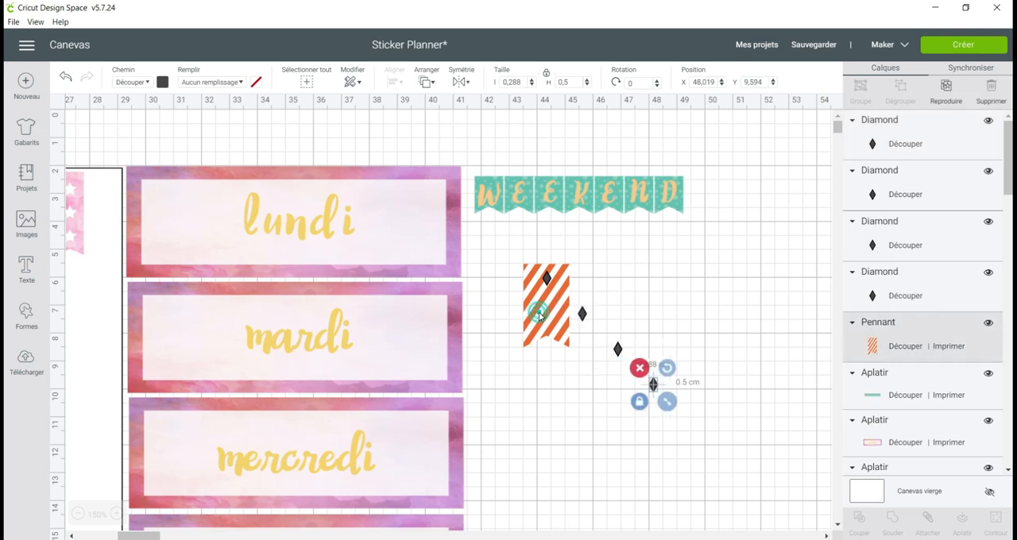
click(547, 278)
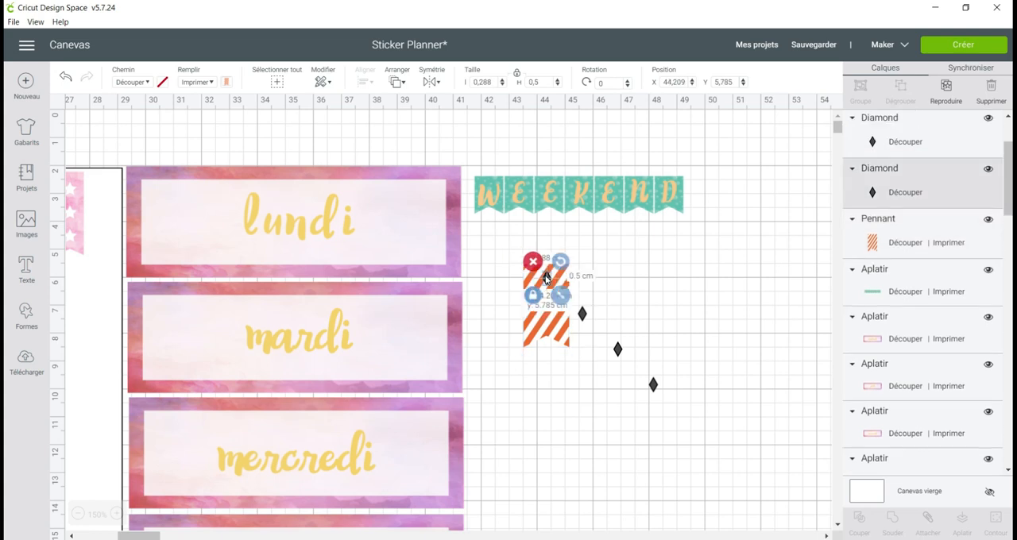
drag(582, 313, 552, 294)
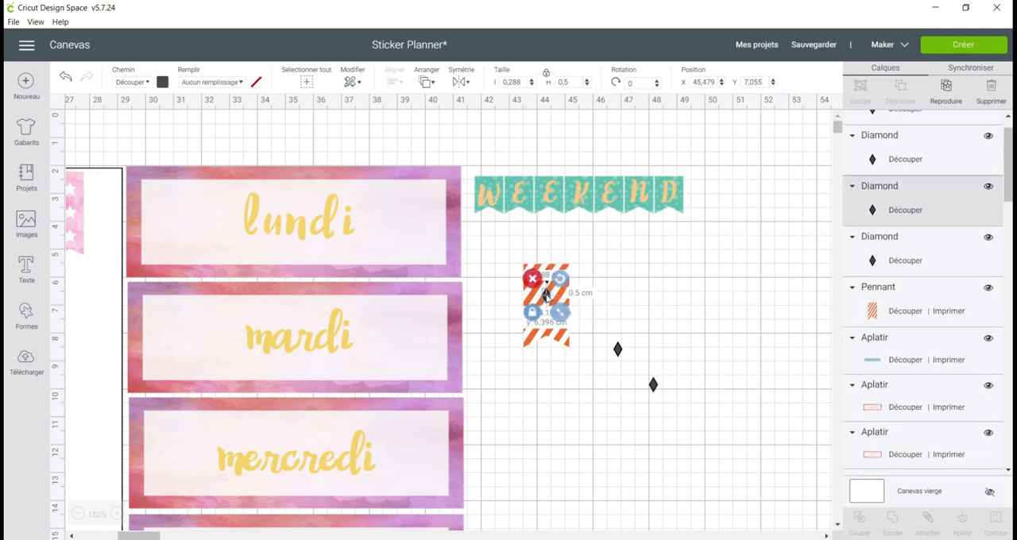
drag(618, 350, 526, 307)
drag(652, 386, 541, 329)
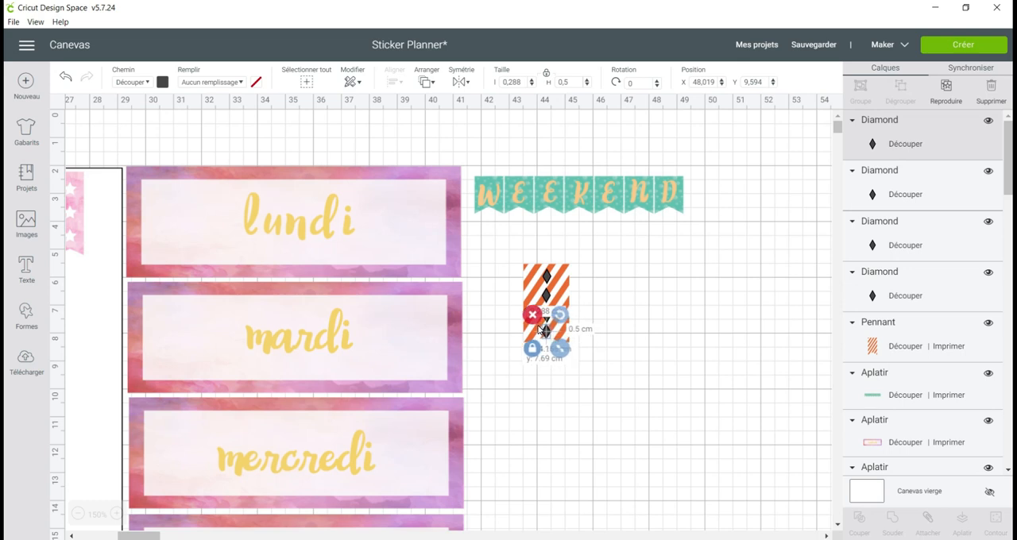
Select all four diamonds, centre them horizontally on one another, and shift the column slightly upward on the pennant.
click(547, 275)
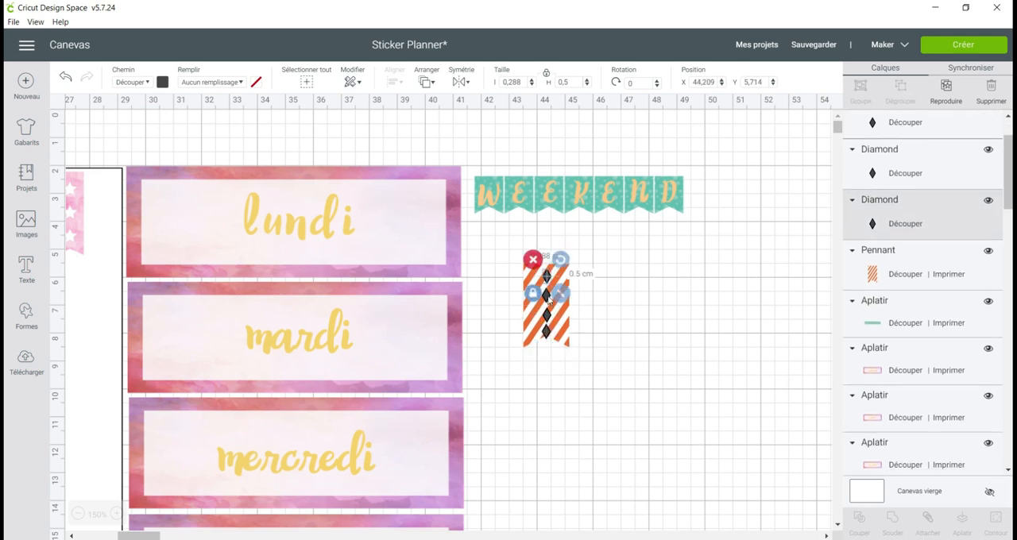
shift+click(554, 319)
shift+click(547, 332)
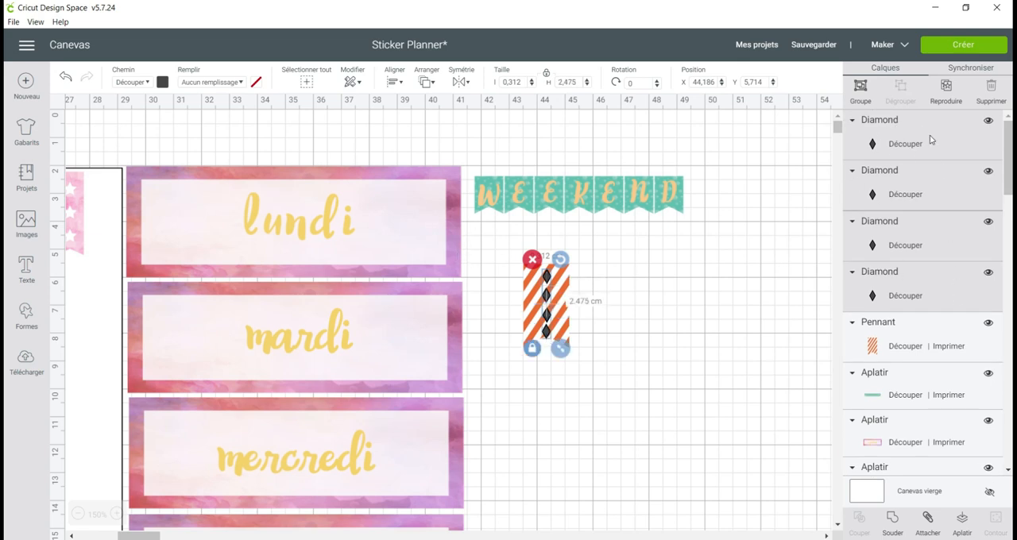
click(395, 82)
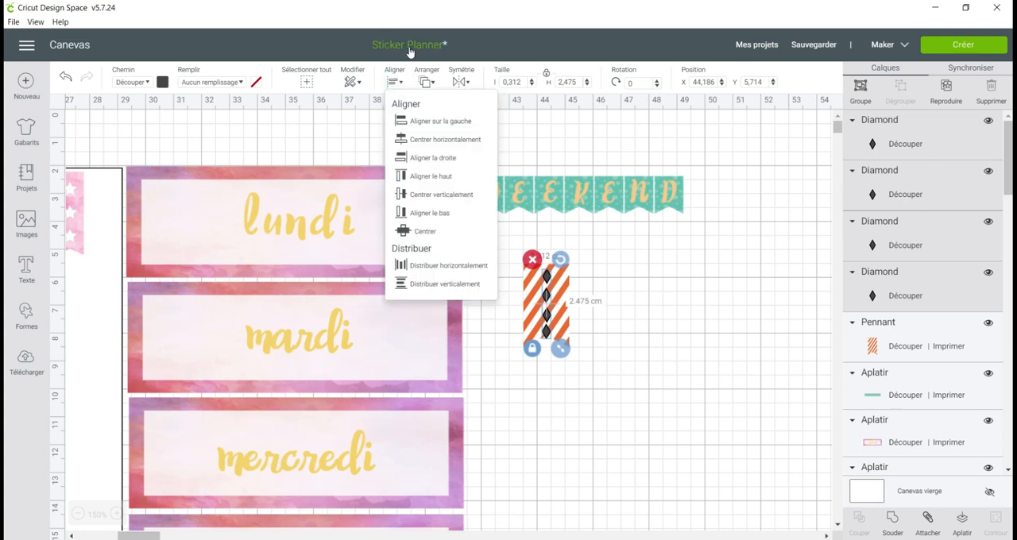
click(443, 141)
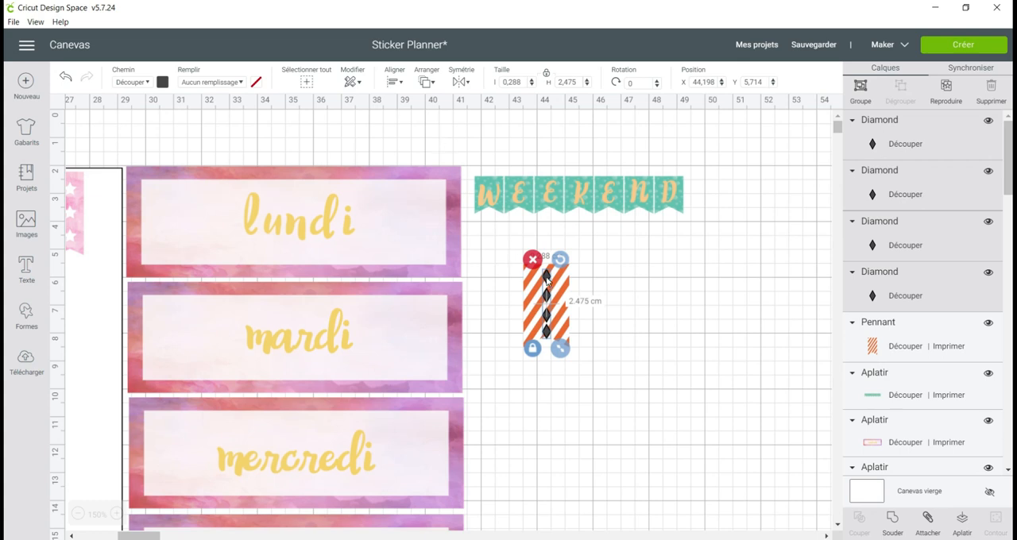
drag(547, 278, 546, 276)
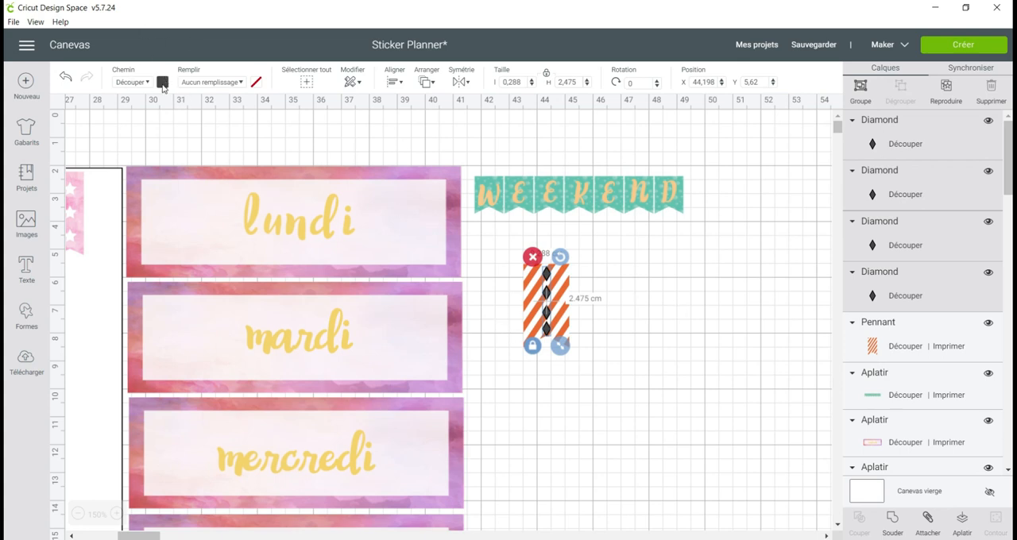
Make the four diamonds printable and colour them white.
click(215, 82)
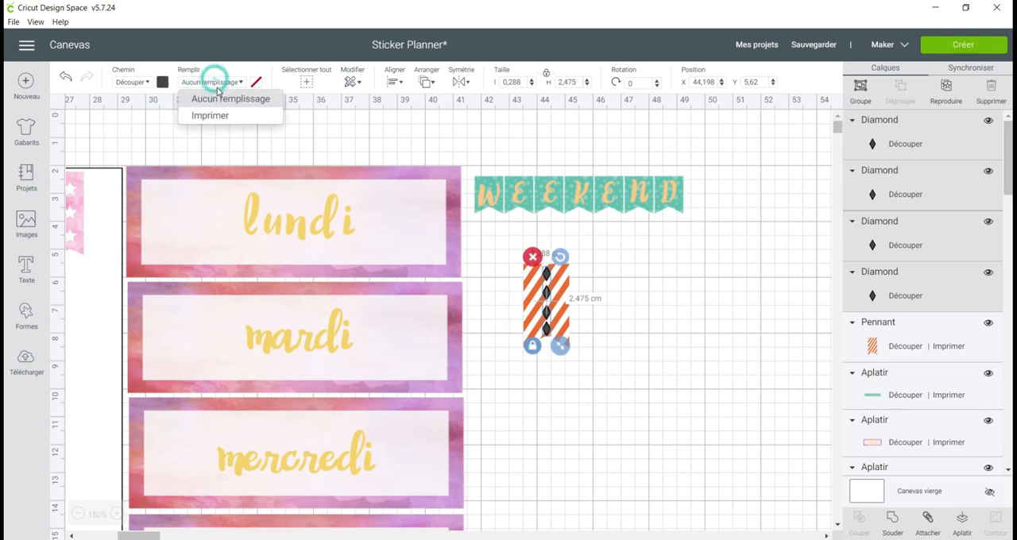
click(219, 116)
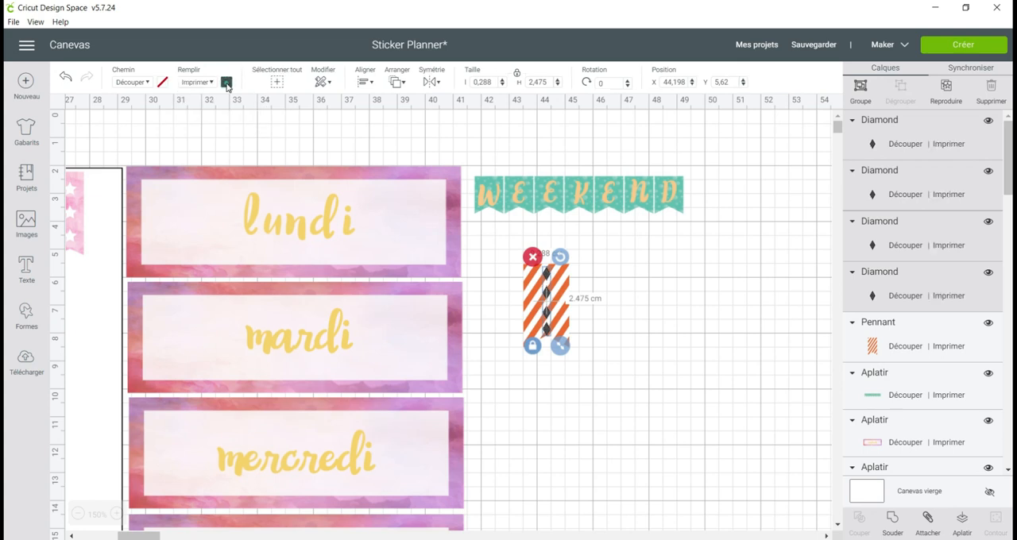
click(227, 82)
click(240, 156)
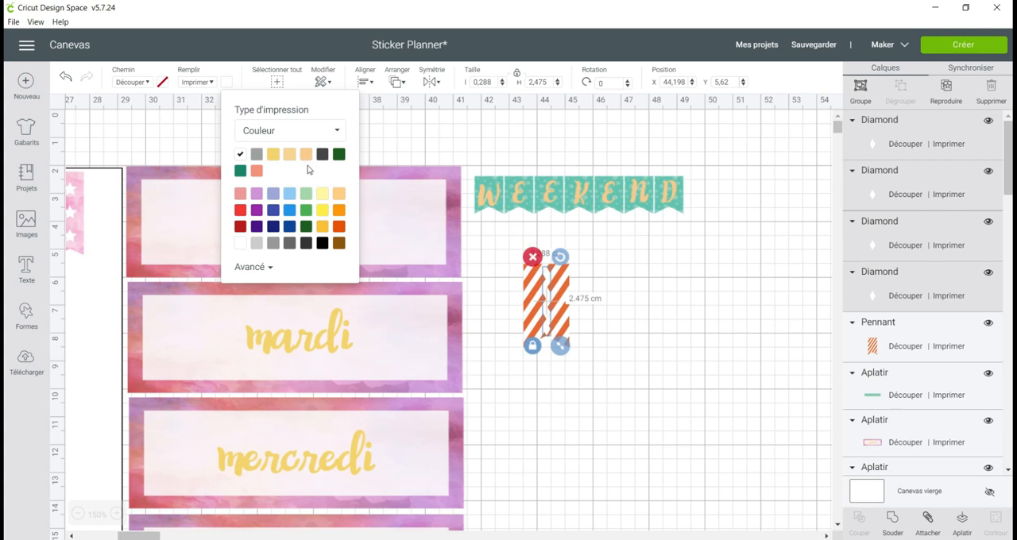
click(340, 156)
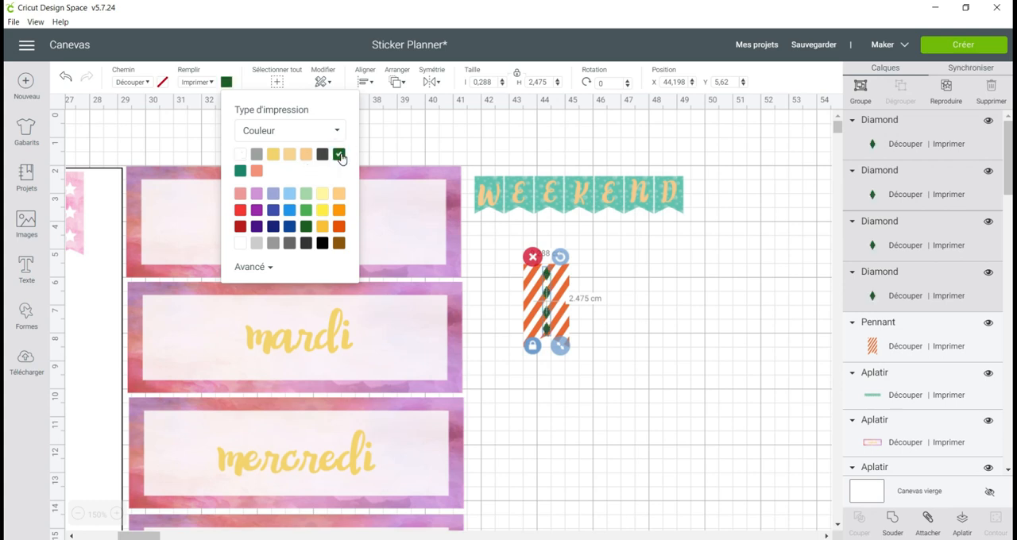
click(307, 161)
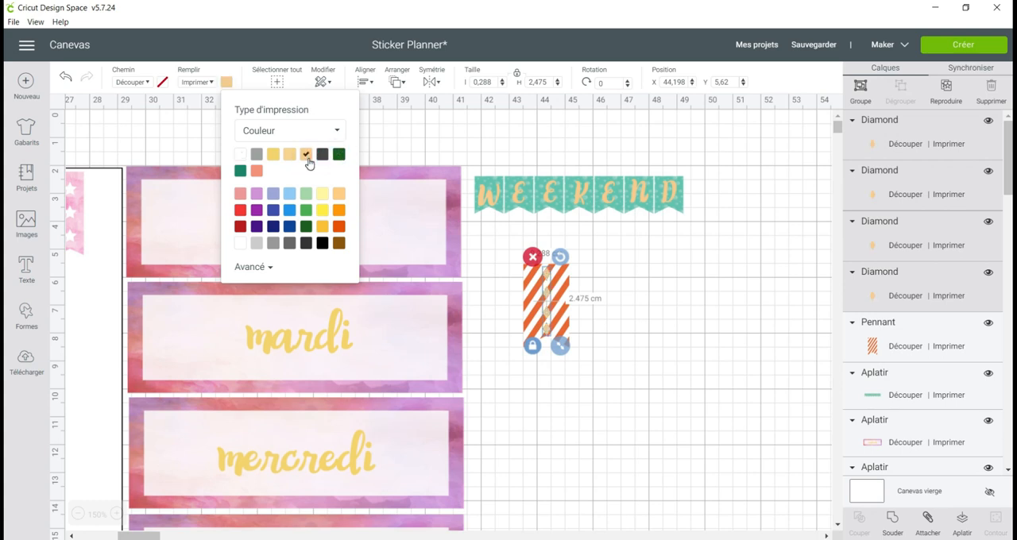
click(241, 155)
click(623, 283)
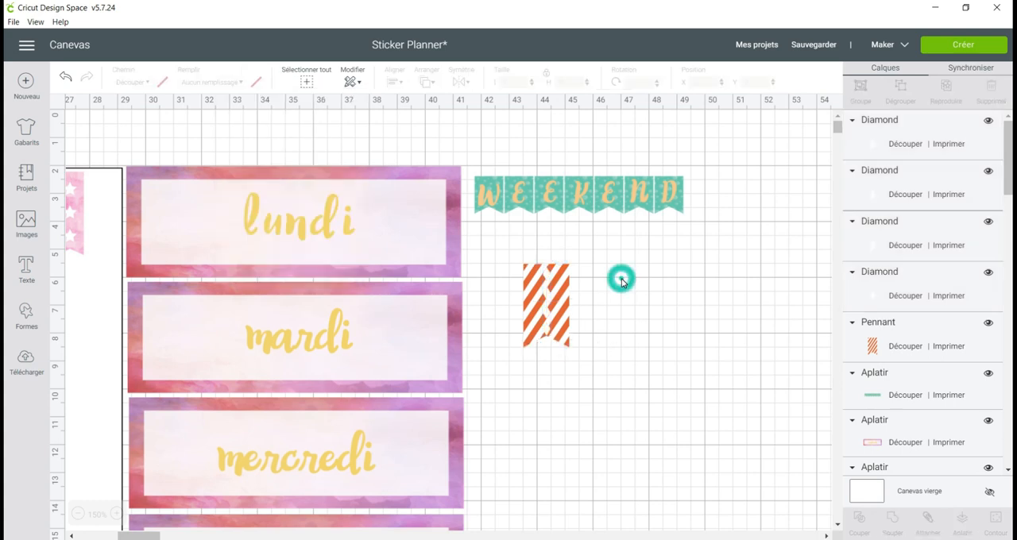
Replace the pennant's stripe fill with the pink and orange watercolour pattern.
click(563, 282)
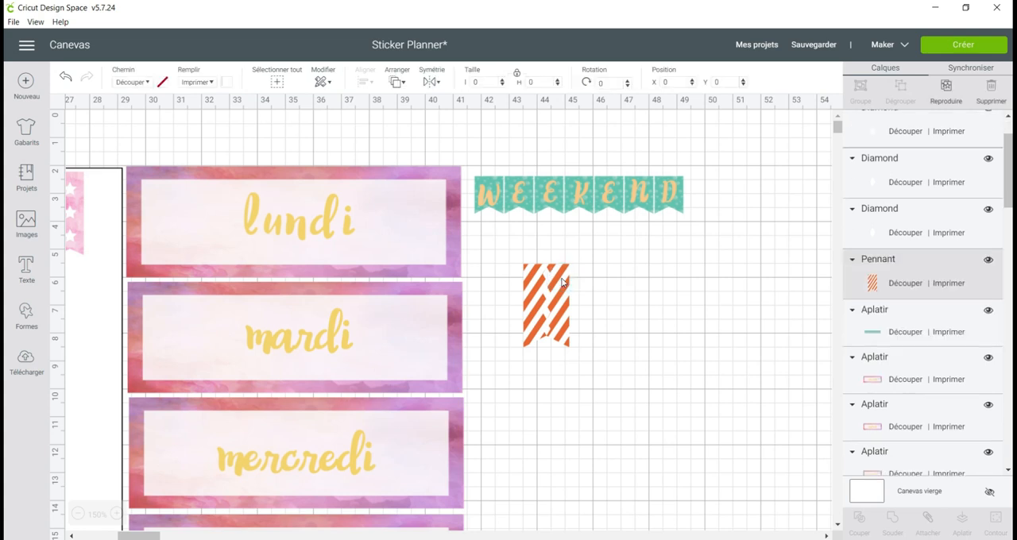
click(226, 81)
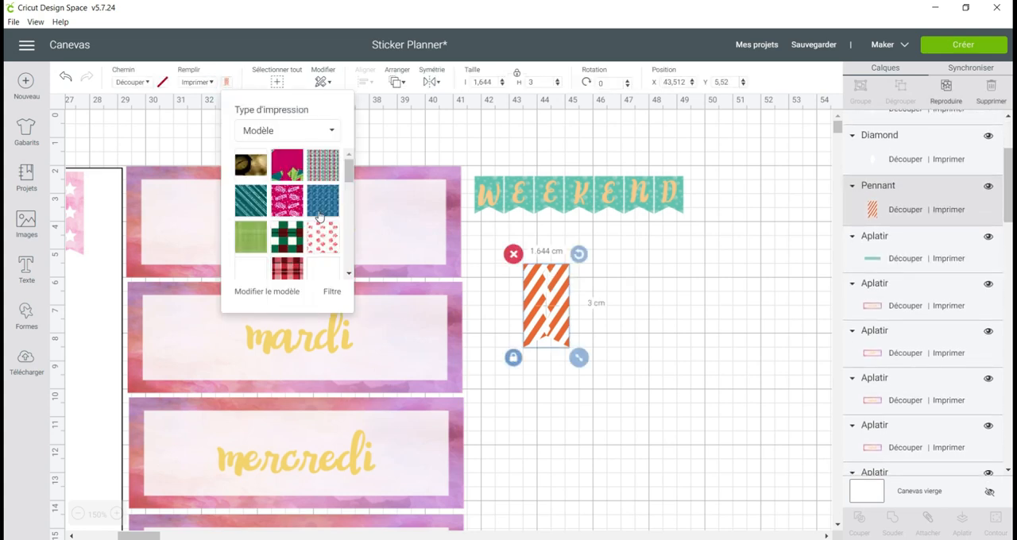
scroll(321, 216, down, 10)
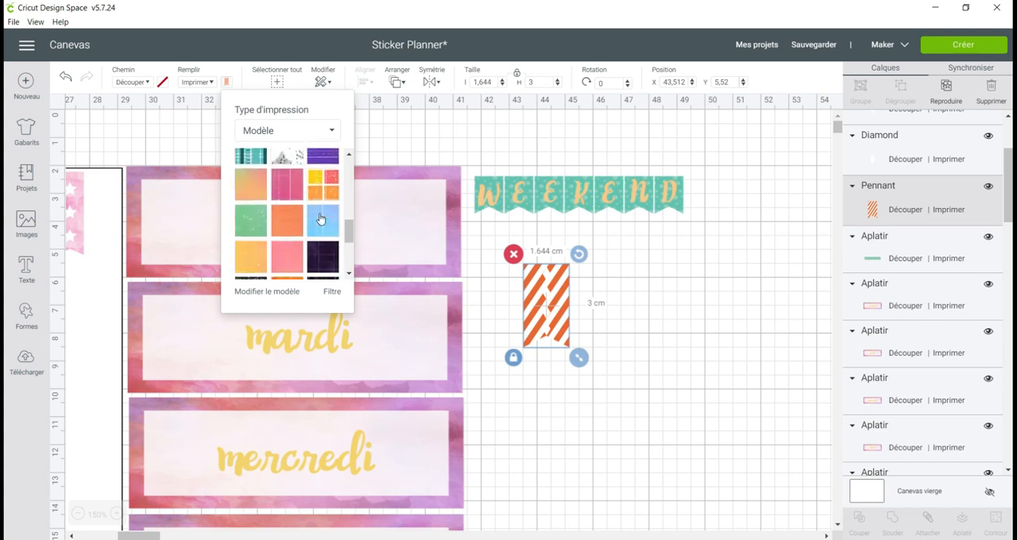
scroll(320, 219, down, 3)
click(288, 189)
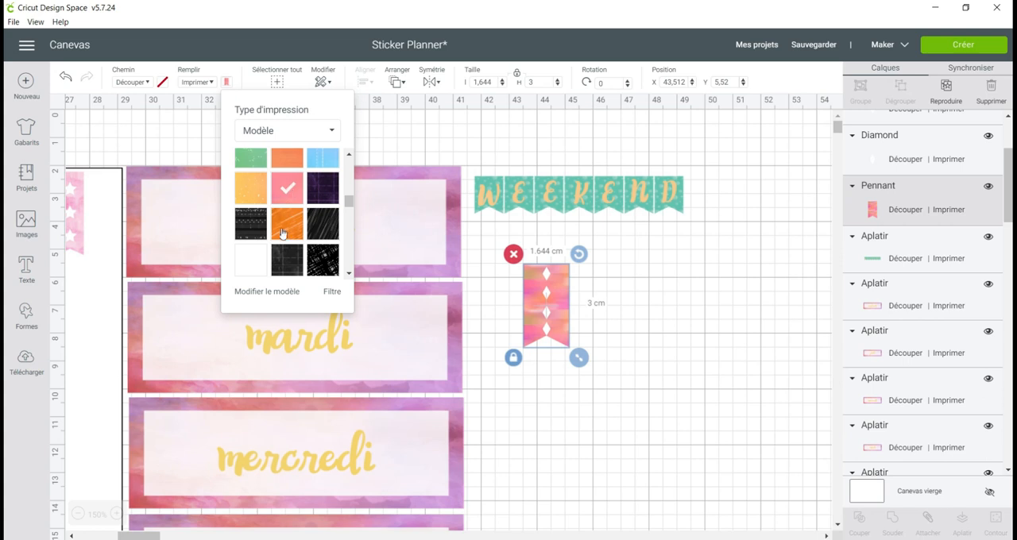
Set the scale of the pennant's watercolour pattern to 141.
click(284, 292)
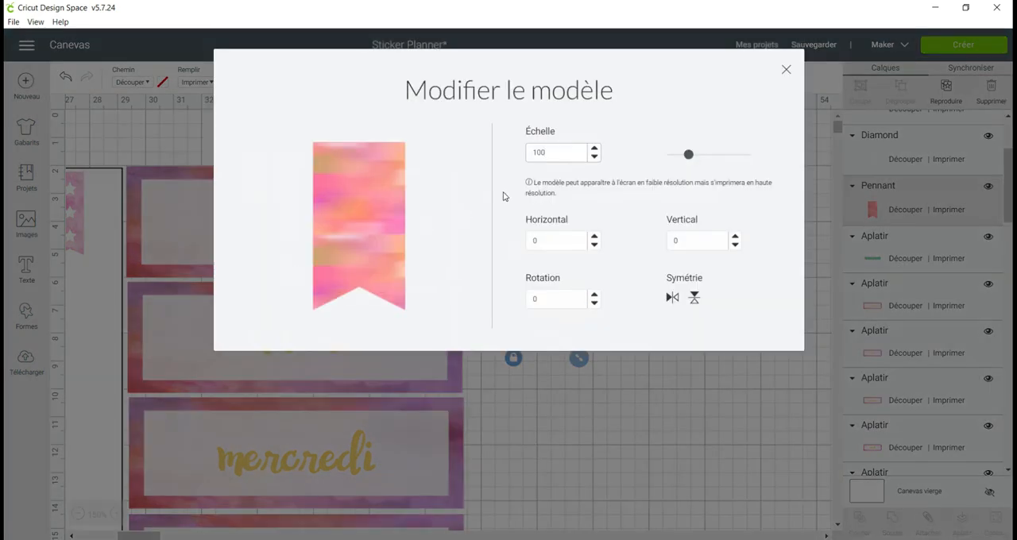
click(688, 154)
drag(710, 157, 717, 157)
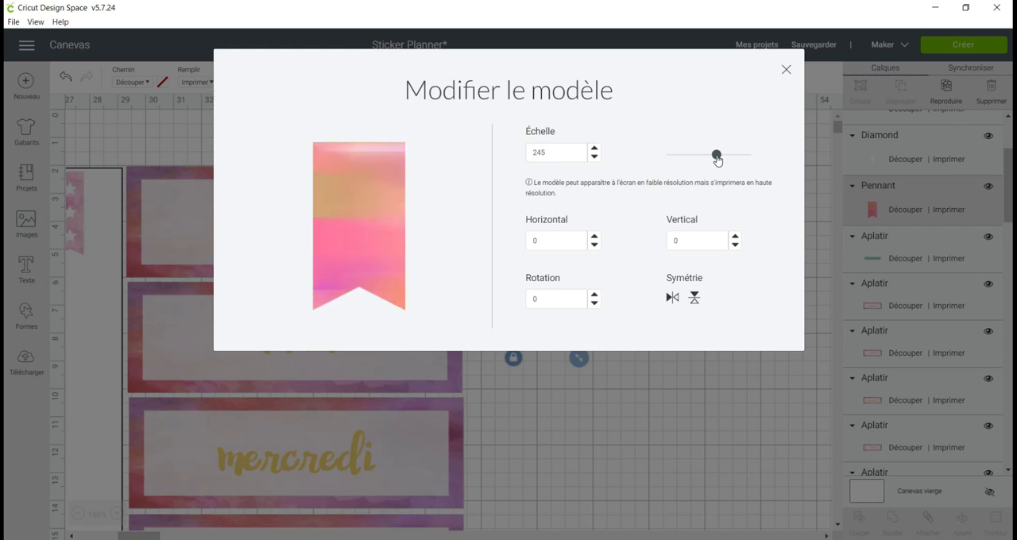
drag(716, 158, 685, 156)
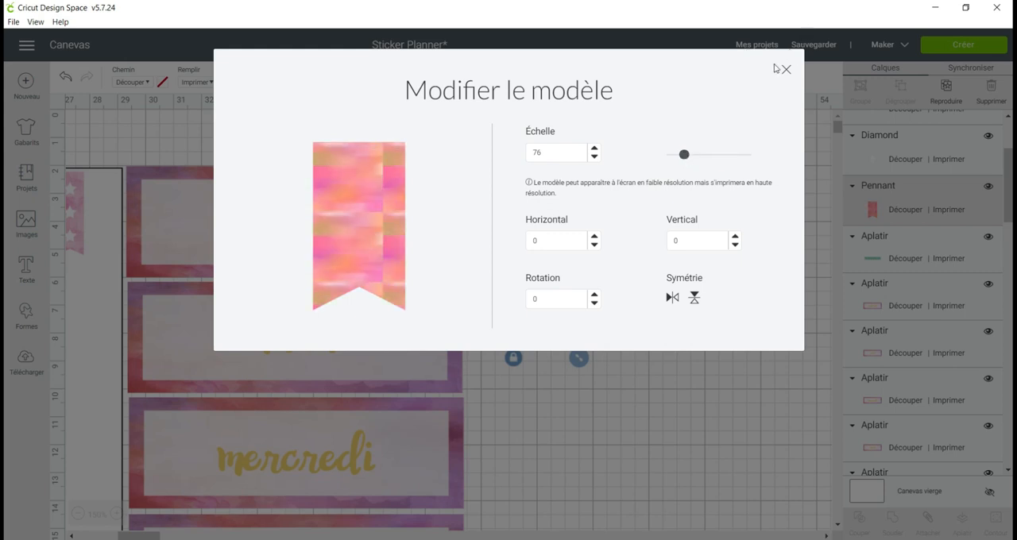
drag(685, 155, 697, 160)
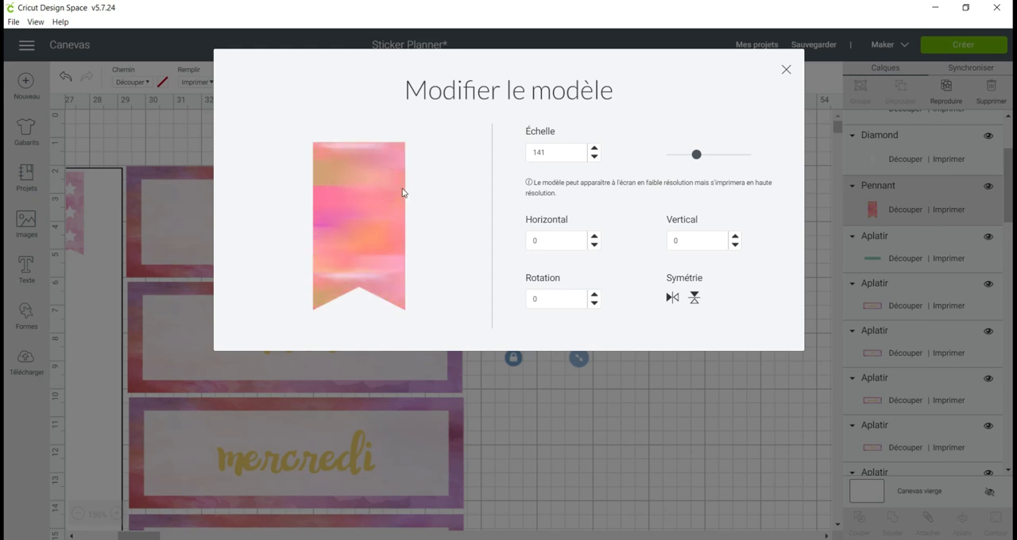
click(786, 69)
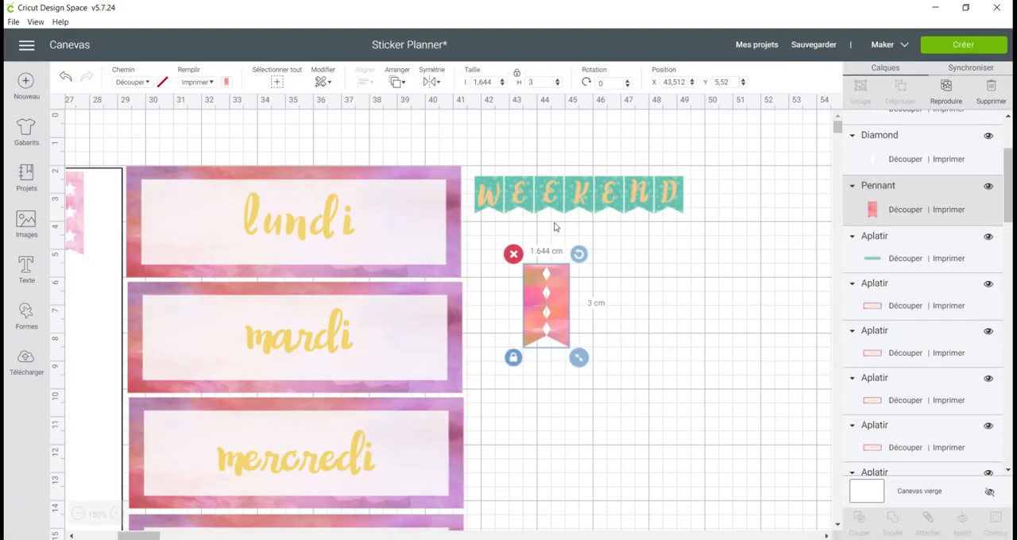
Flatten the pennant together with its four diamonds and move it just below the W of the WEEKEND banner.
drag(615, 258, 537, 364)
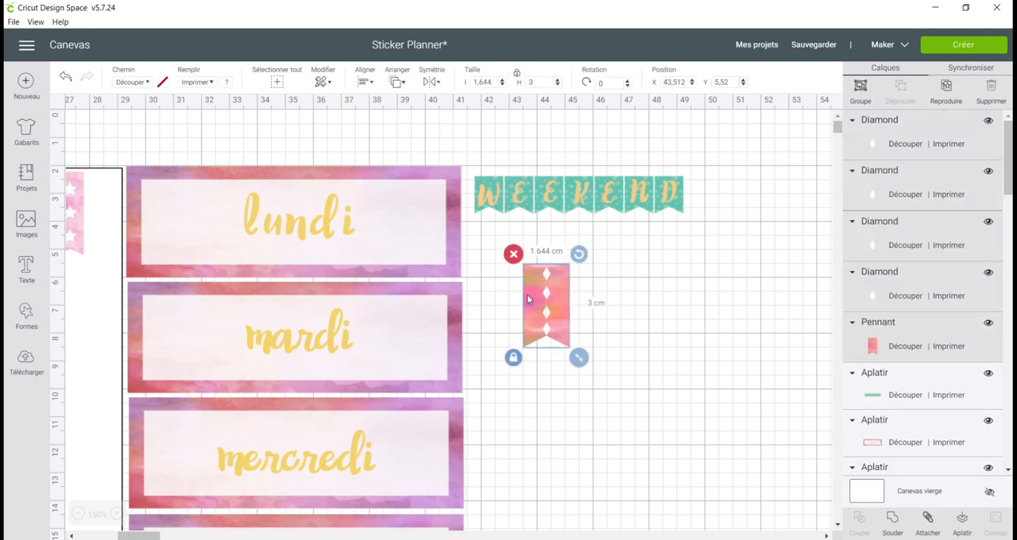
click(961, 525)
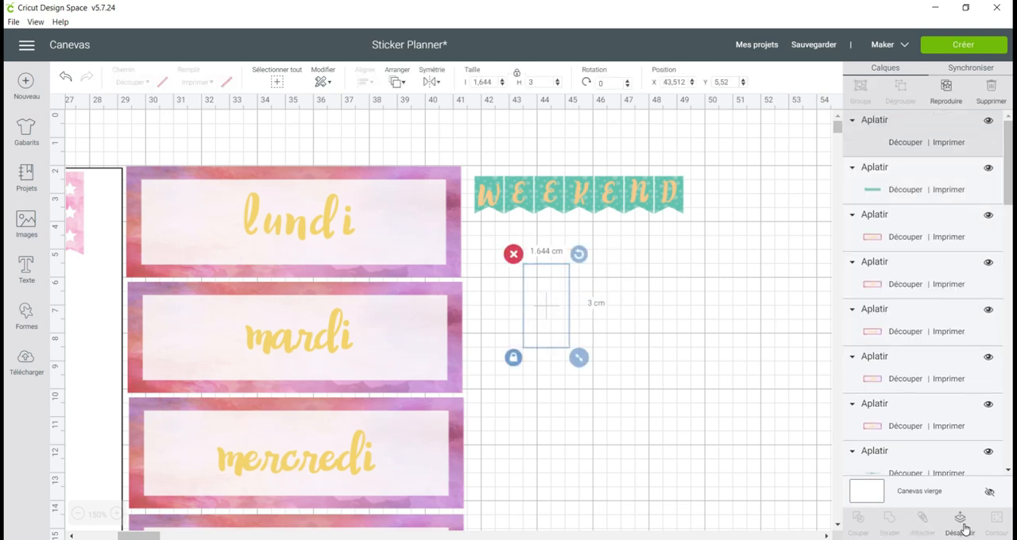
drag(543, 274, 507, 240)
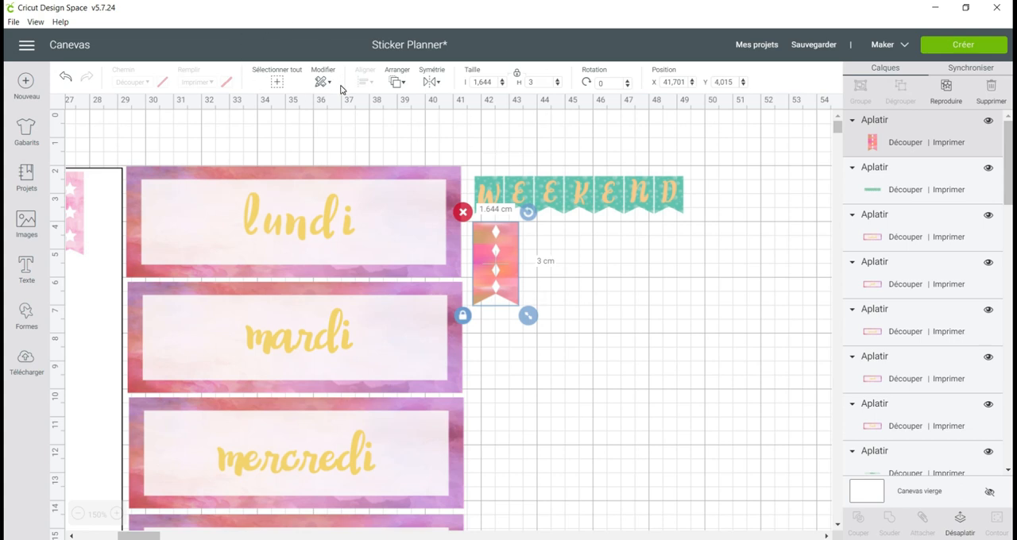
Duplicate the flattened diamond pennant and place the copy directly to the right of the original.
click(946, 89)
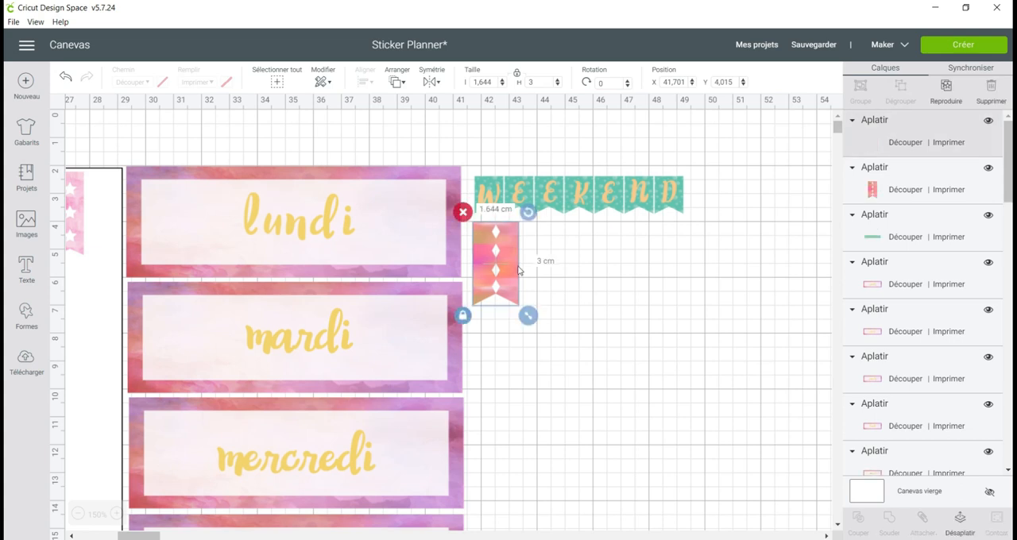
drag(531, 305, 547, 267)
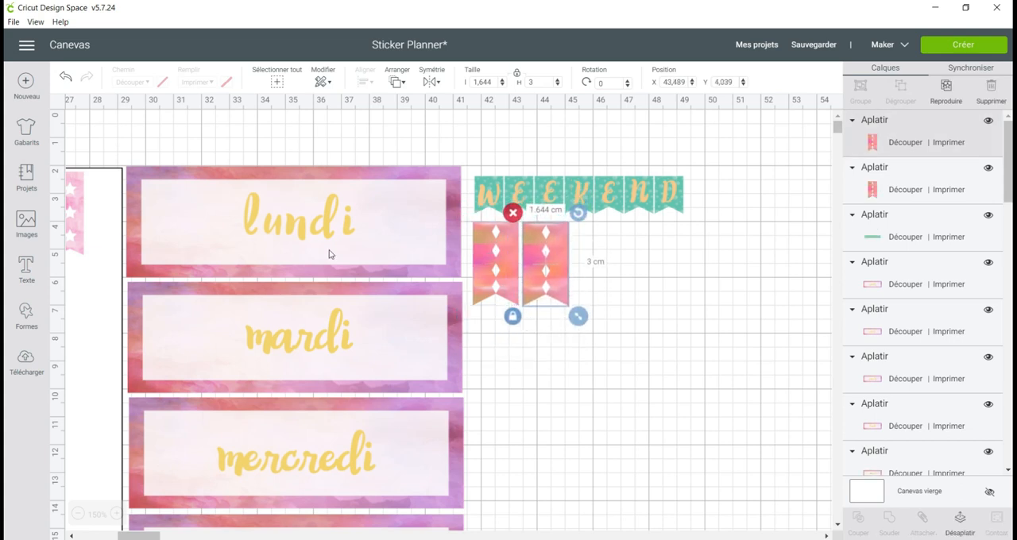